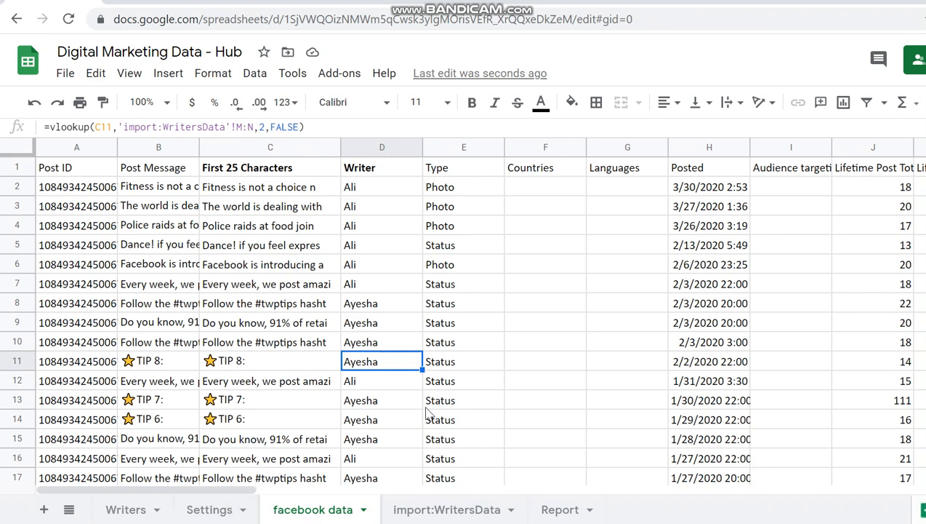
left_click(542, 509)
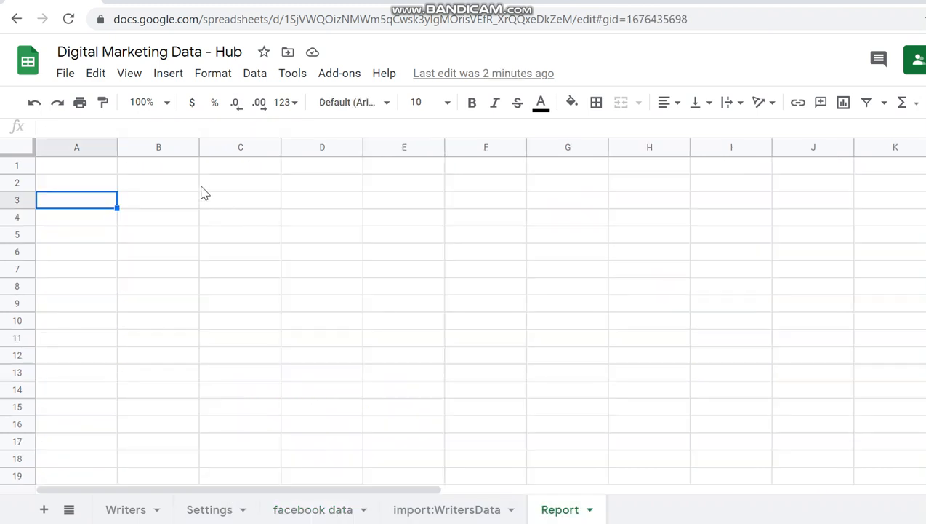
type("=")
key("Escape")
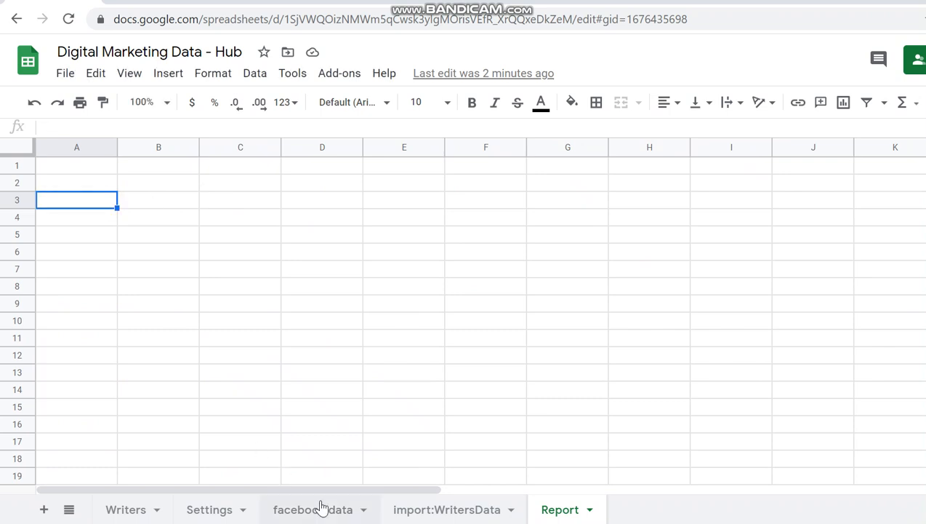
Examine the metric headers on the facebook data sheet, from Lifetime Post Total Reach through Lifetime Talking About This (Post) by action type - like.
left_click(321, 507)
scroll(324, 483, "right", 3)
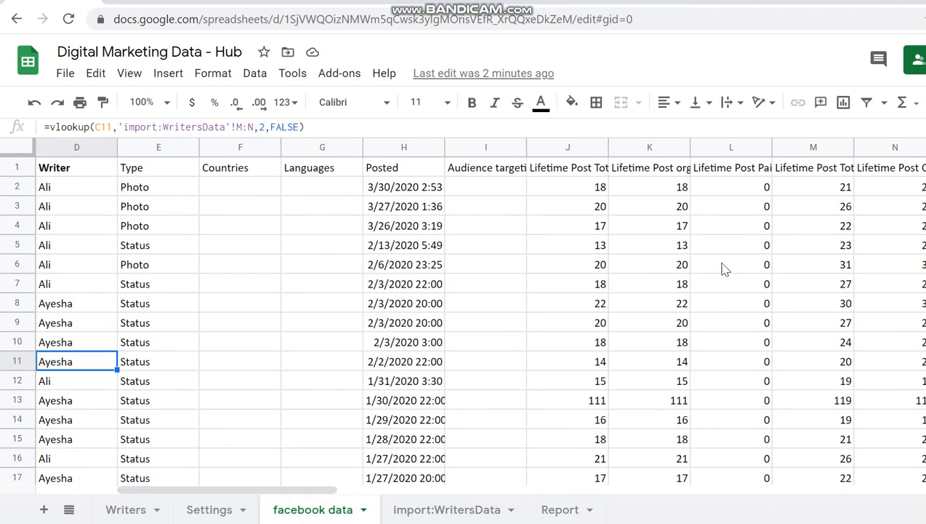
left_click(593, 171)
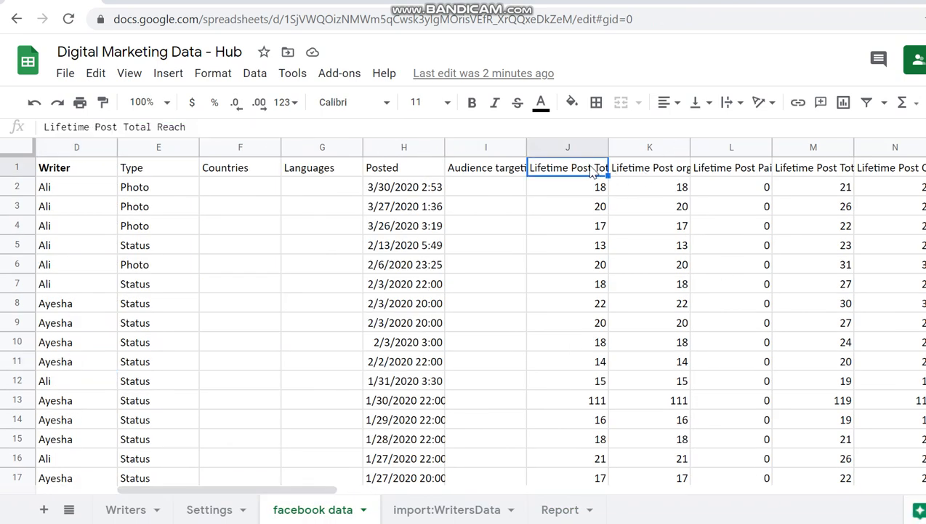
key("Right")
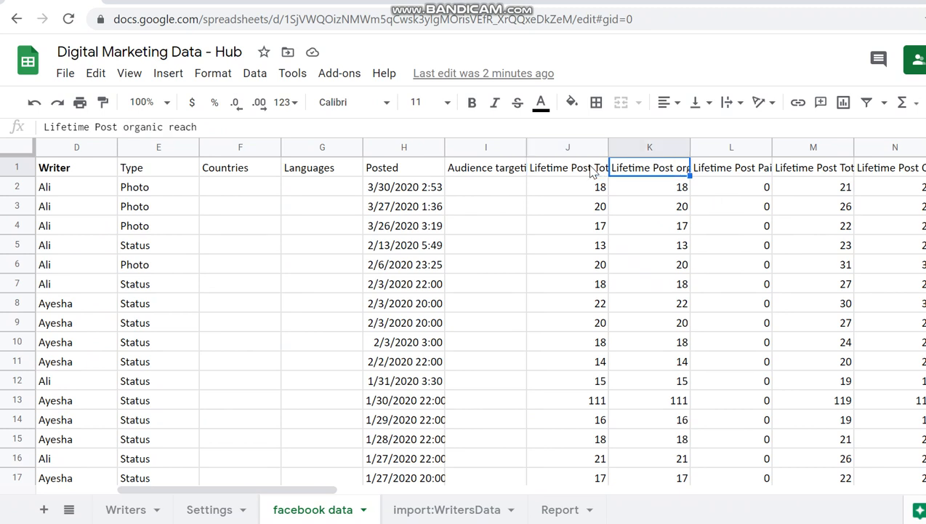
key("Right")
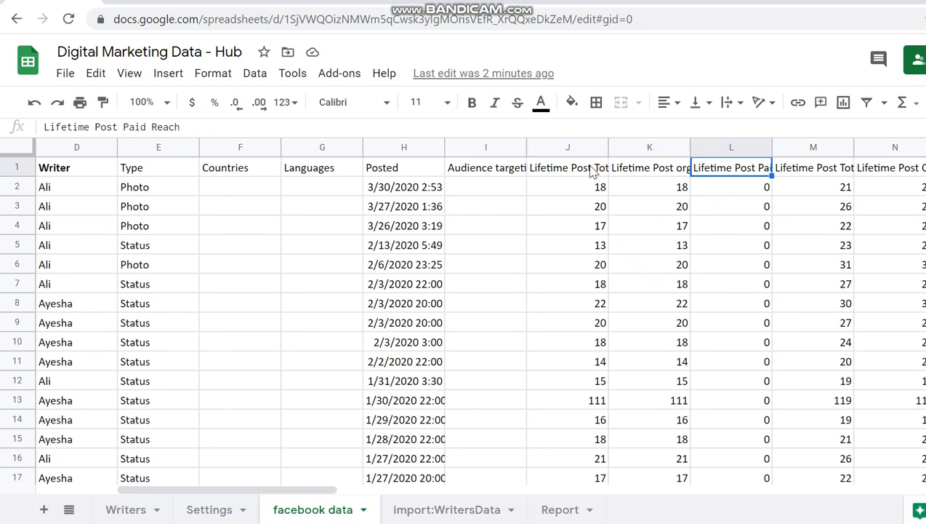
key("Right")
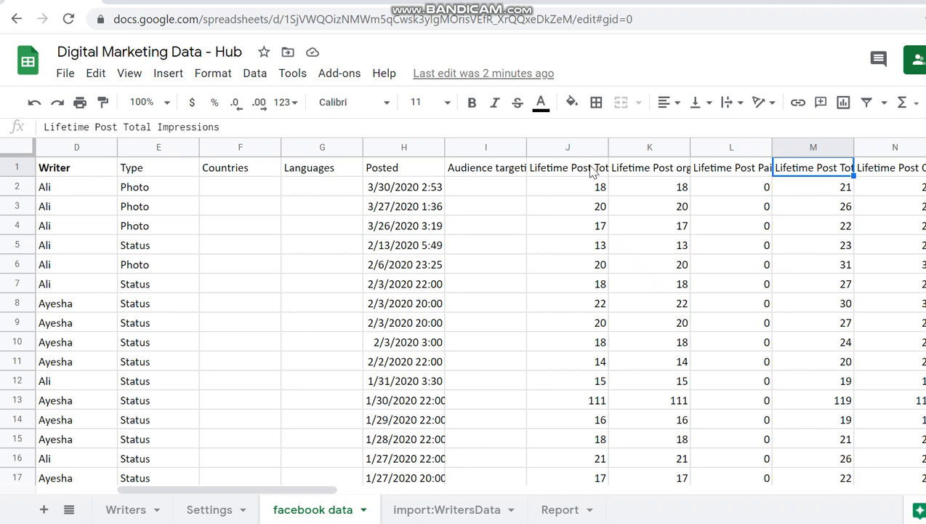
key("Right")
key("Right")
key("Right")
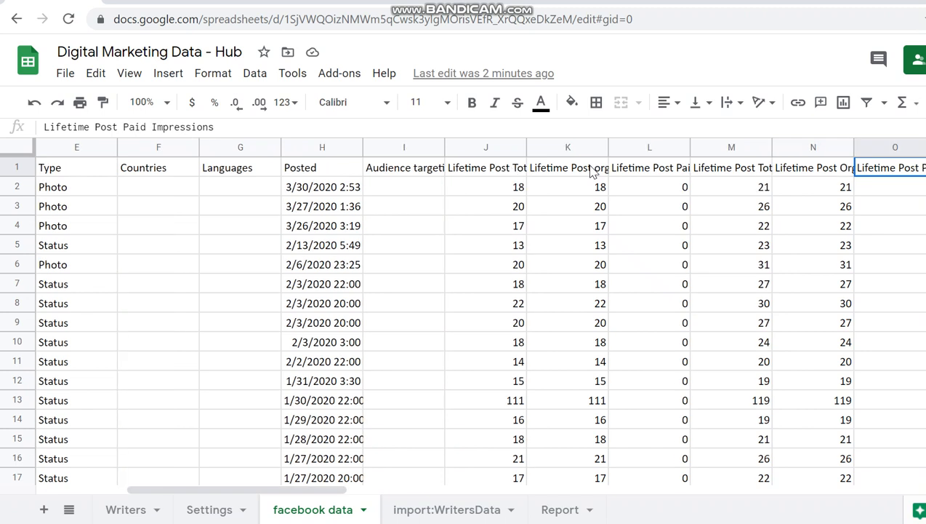
key("Right")
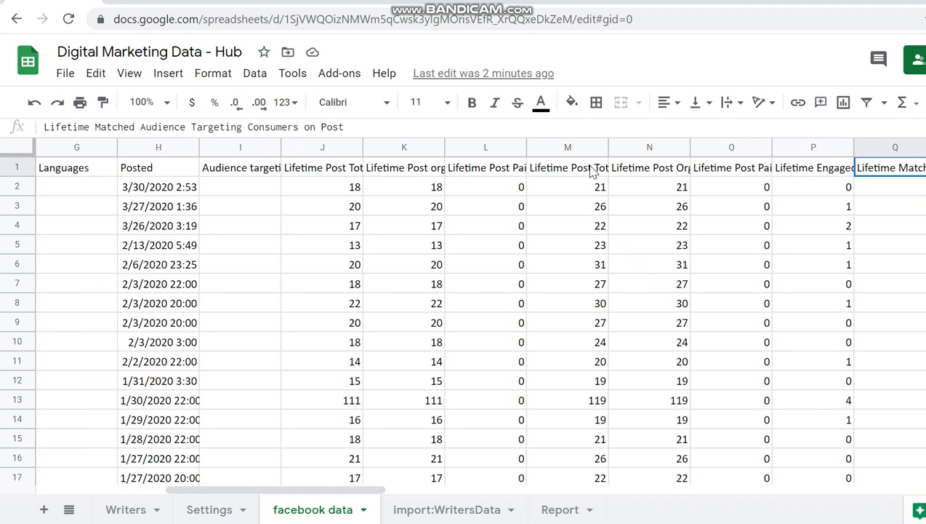
key("Left")
key("Right")
key("Right")
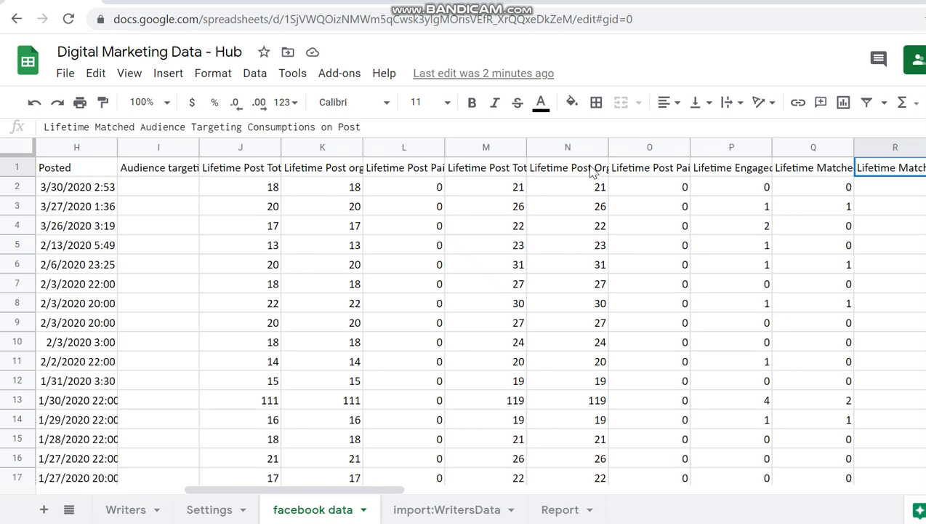
key("Right")
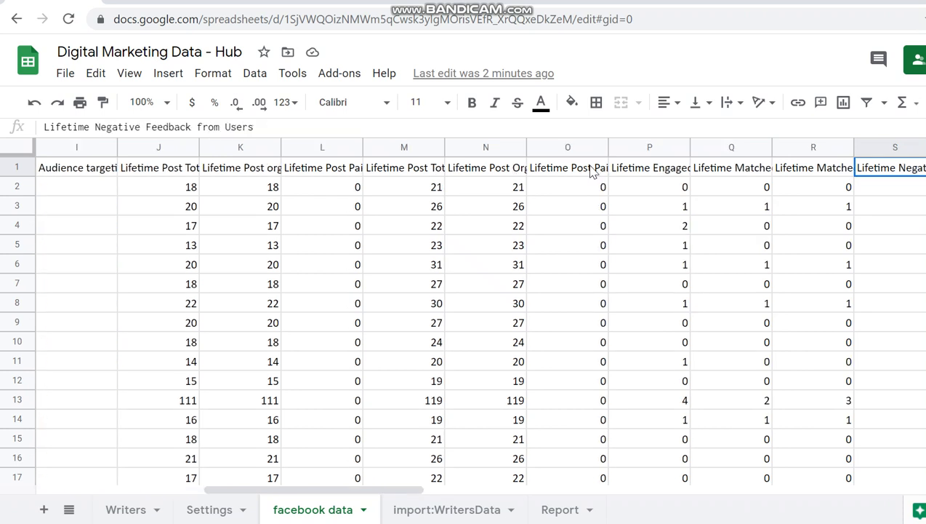
key("Left")
key("Right")
key("Right")
key("Right")
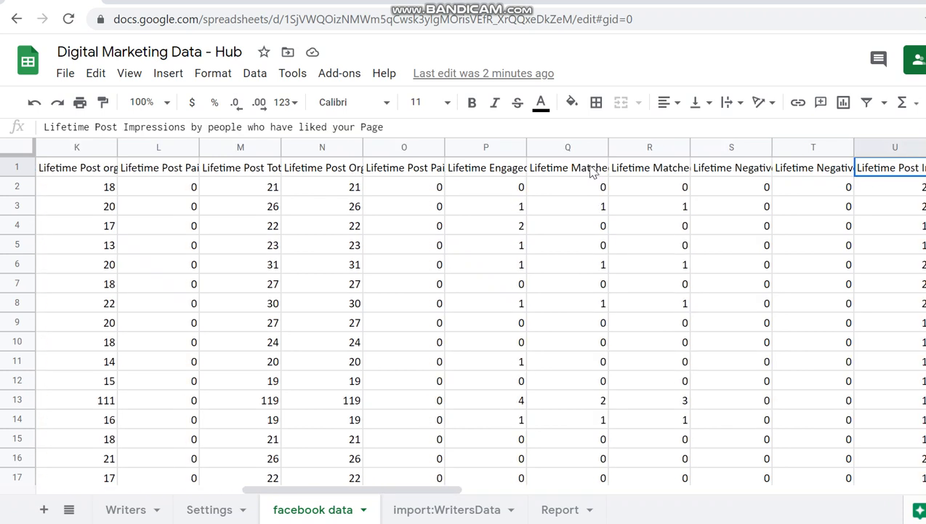
key("Right")
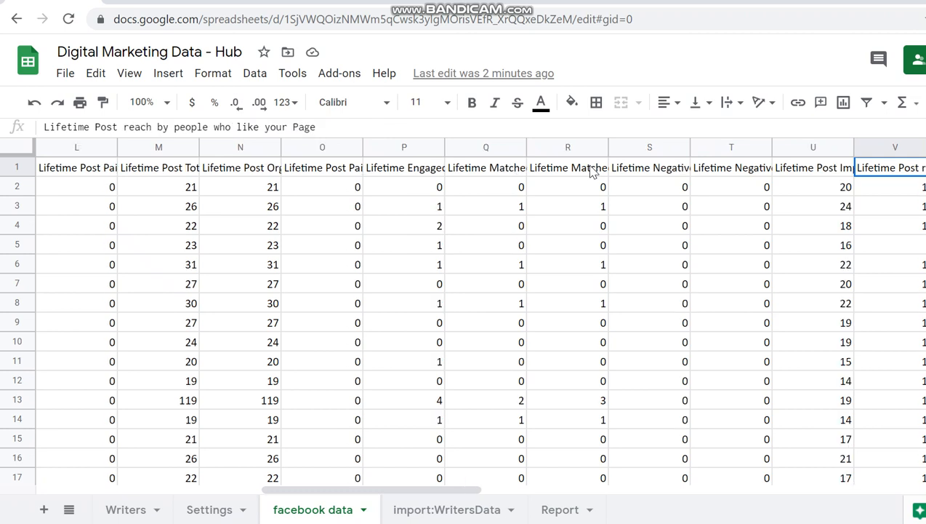
key("Right")
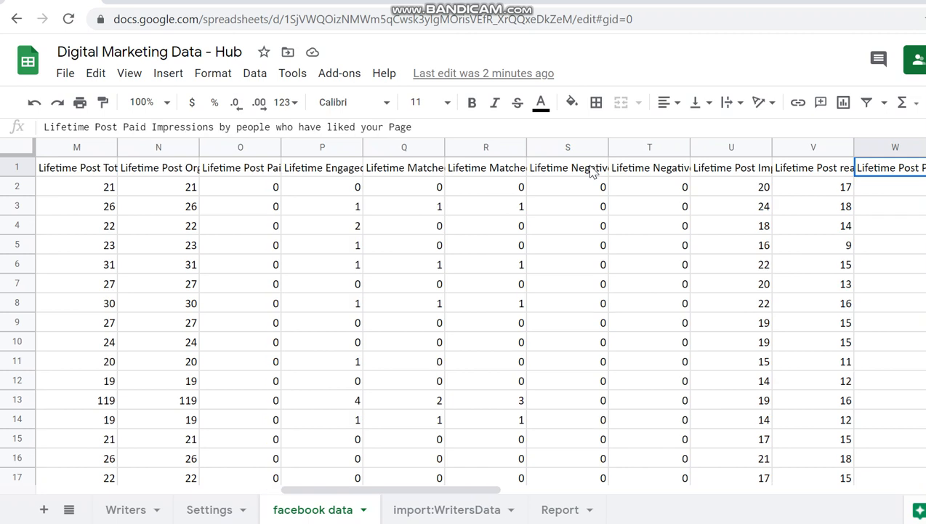
key("Left")
key("Right")
key("Right")
key("Right")
key("Right")
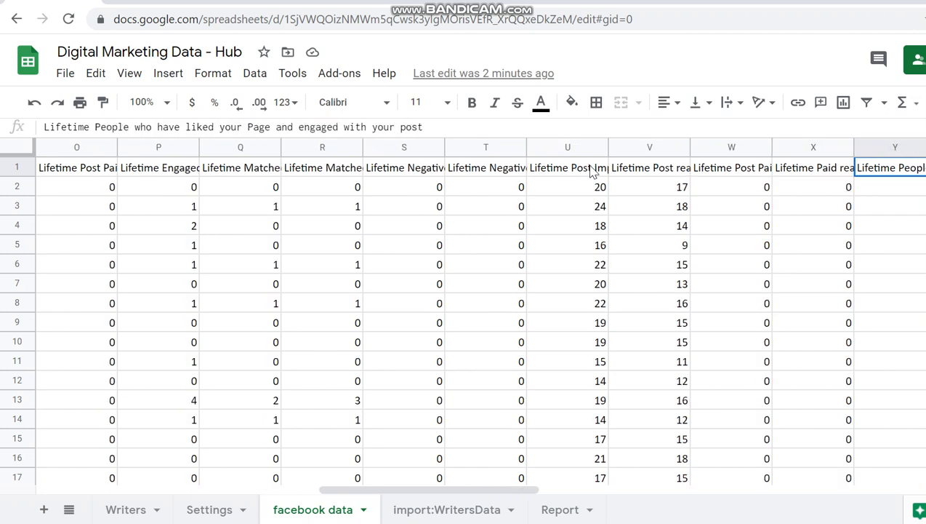
key("Left")
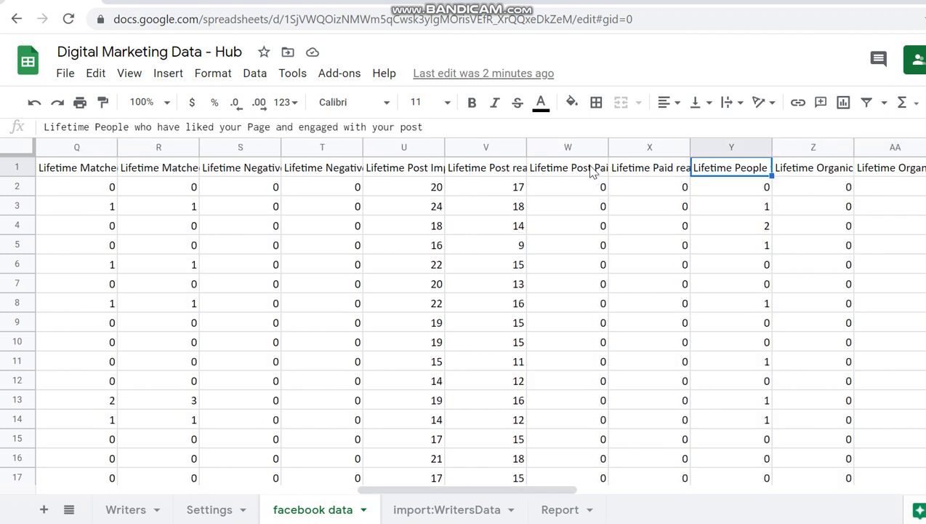
key("Right")
key("Right")
key("Right")
key("Right")
key("Right")
key("Right")
key("Right")
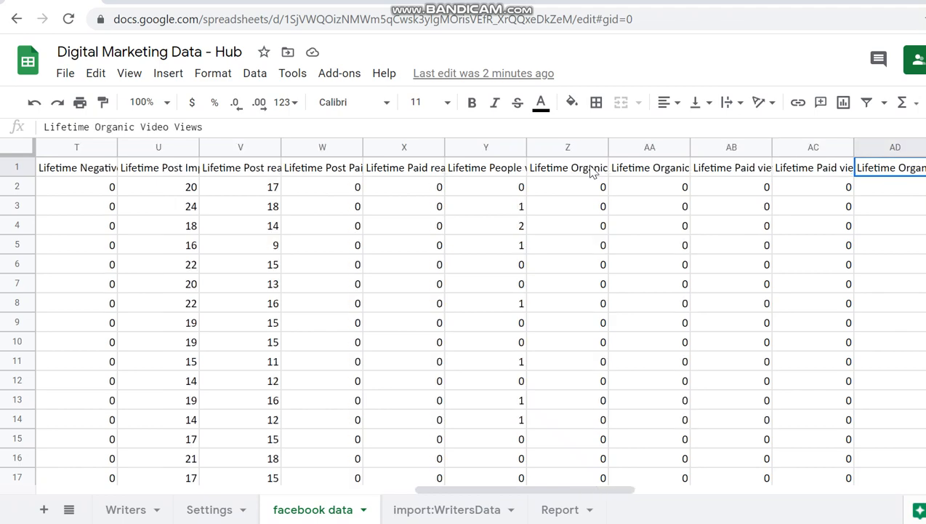
key("Right")
key("Right")
key("Right")
key("Right")
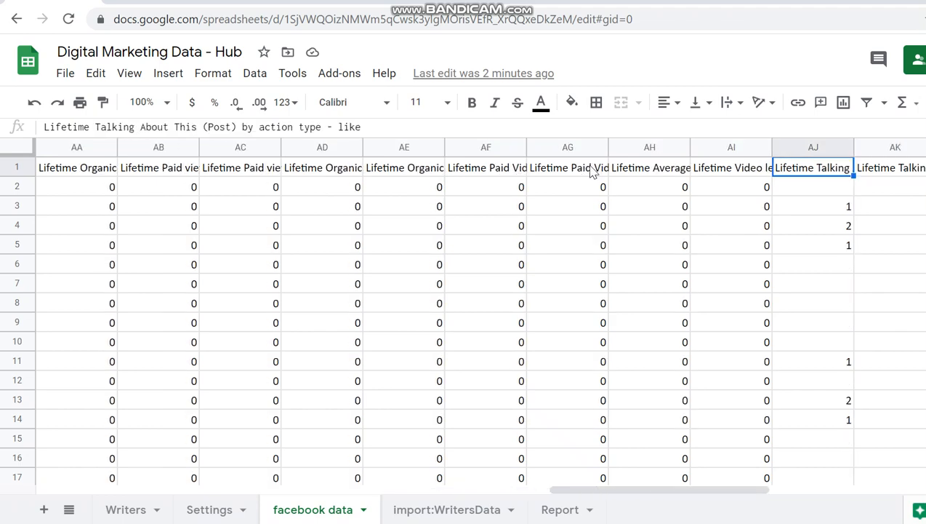
key("Left")
key("Left")
key("Left")
key("Left")
key("Left")
key("Left")
key("Left")
key("Left")
key("Left")
key("Left")
key("Left")
key("Left")
key("Left")
key("Left")
key("Left")
key("Left")
key("Left")
key("Left")
key("Left")
key("Left")
key("Left")
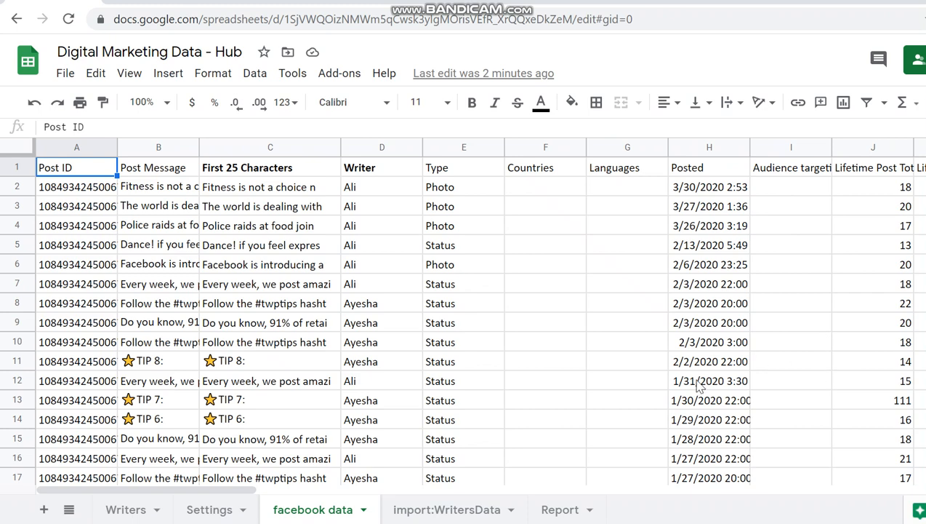
Check the whole Lifetime Post Total Reach column on the facebook data sheet.
left_click(560, 507)
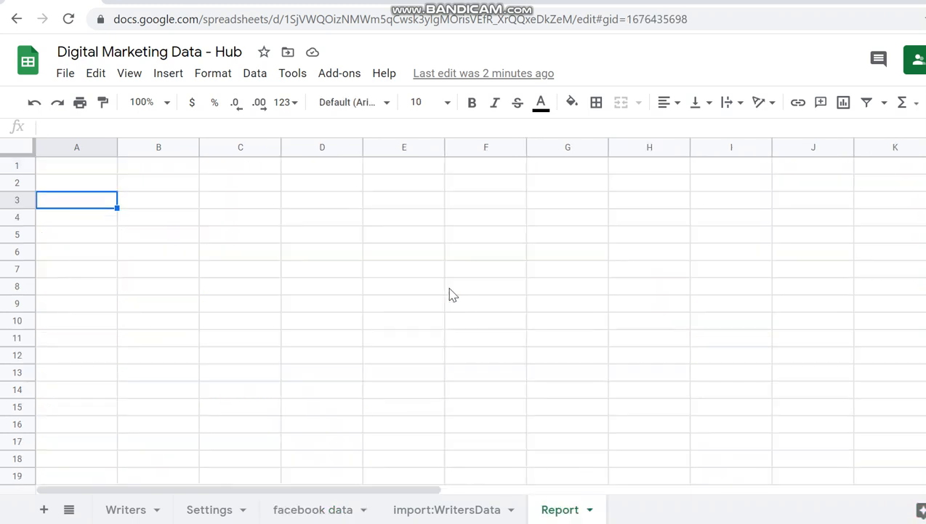
left_click(282, 509)
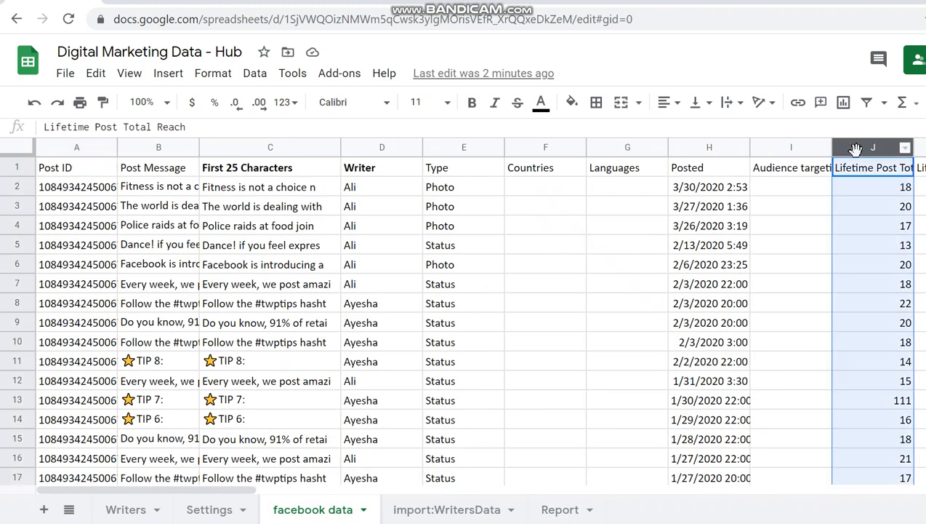
left_click(849, 148)
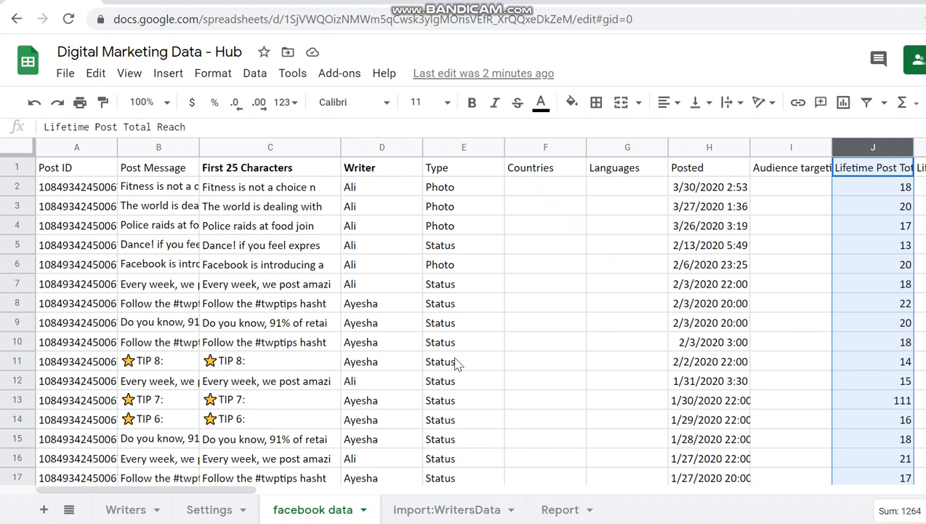
left_click(550, 513)
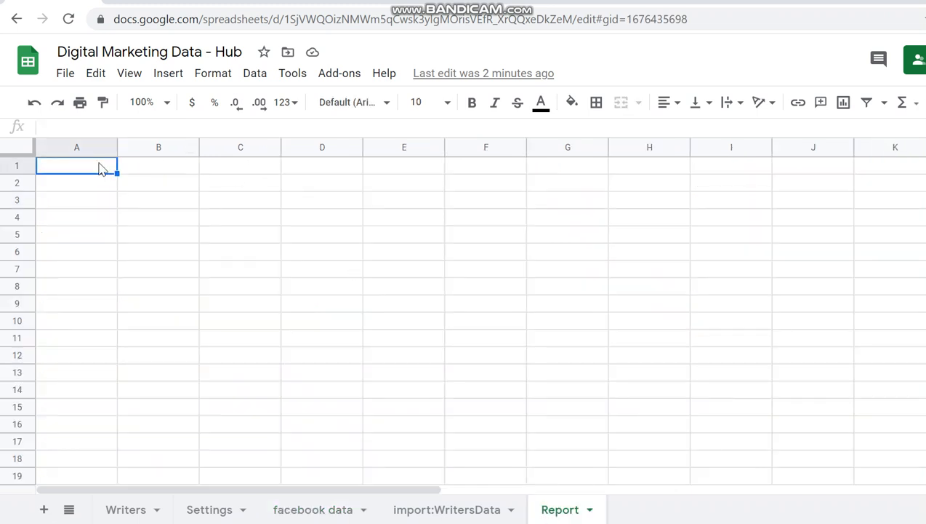
left_click(97, 193)
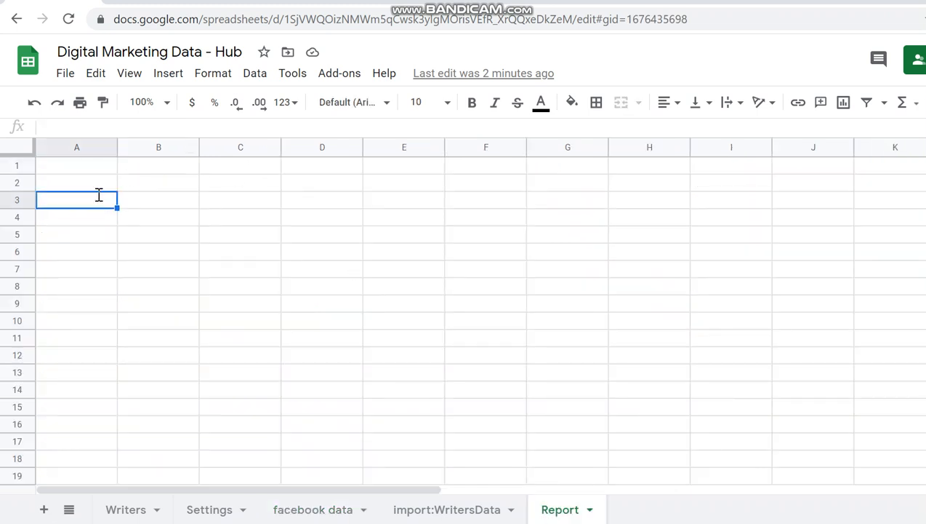
type("=")
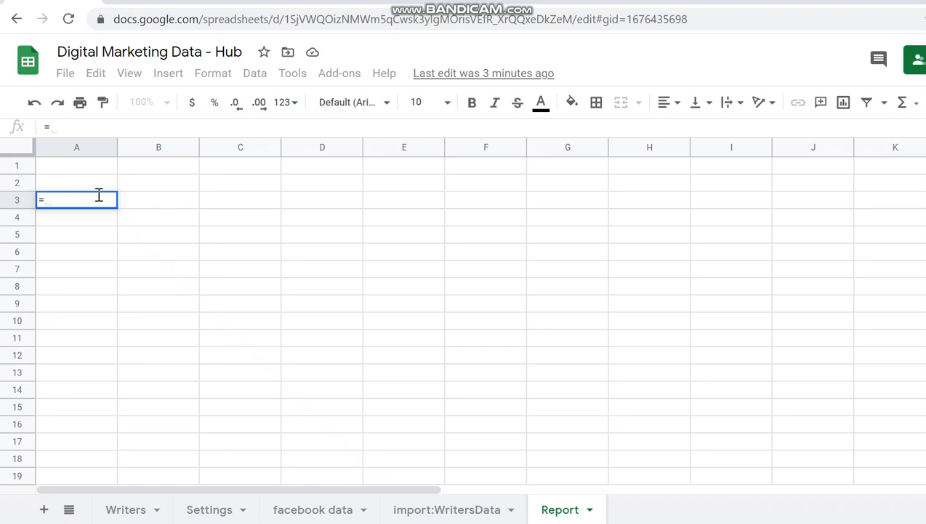
key("Escape")
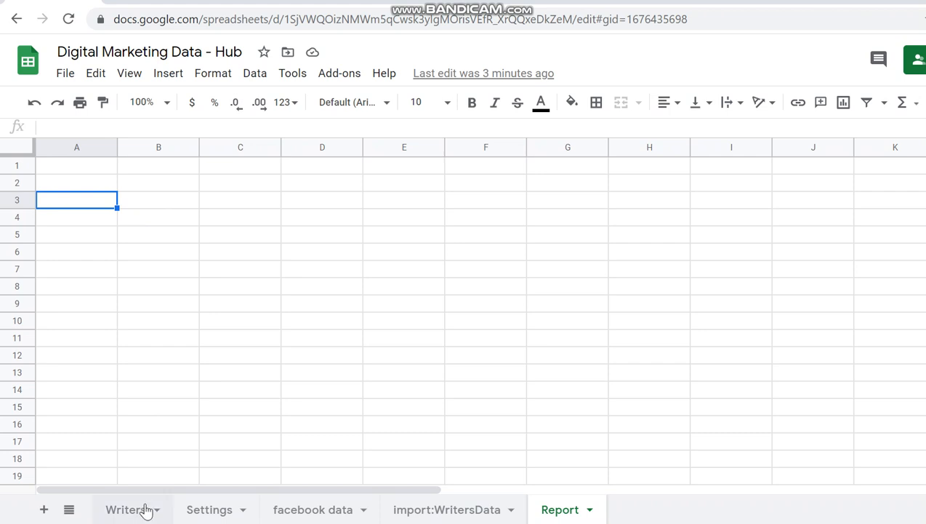
Review the Writers sheet's table of names, experience, deliverables and salaries in A1:F6.
left_click(145, 511)
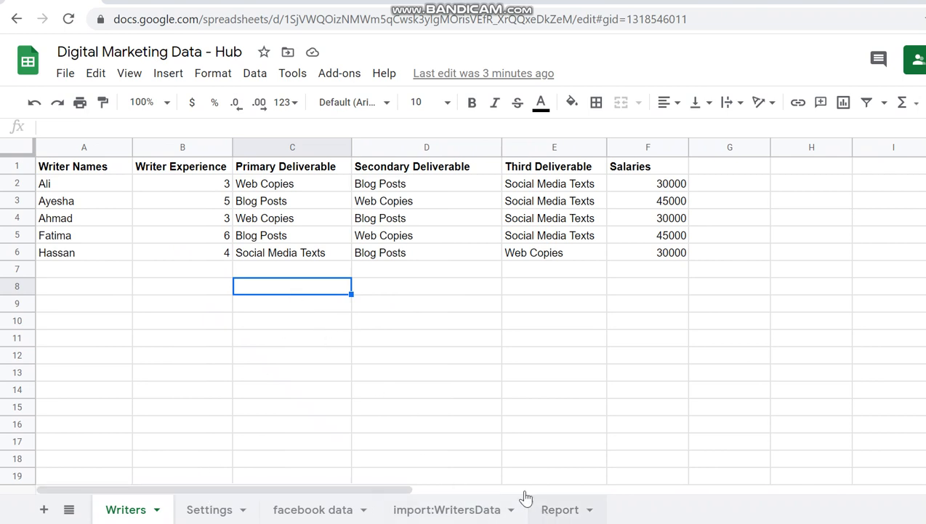
left_click_drag(629, 254, 72, 168)
left_click(182, 304)
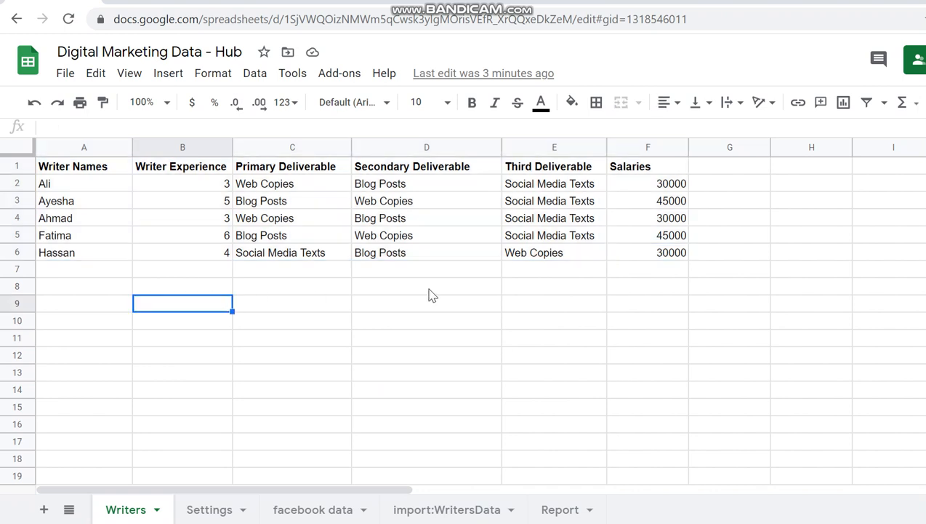
left_click_drag(648, 254, 101, 179)
left_click(387, 337)
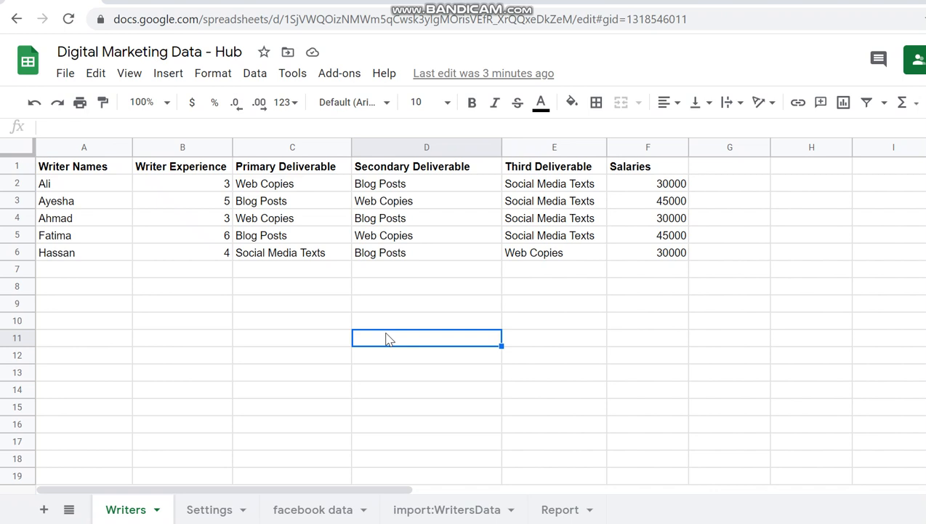
Start a QUERY formula in cell A3 of the Report sheet.
left_click(556, 507)
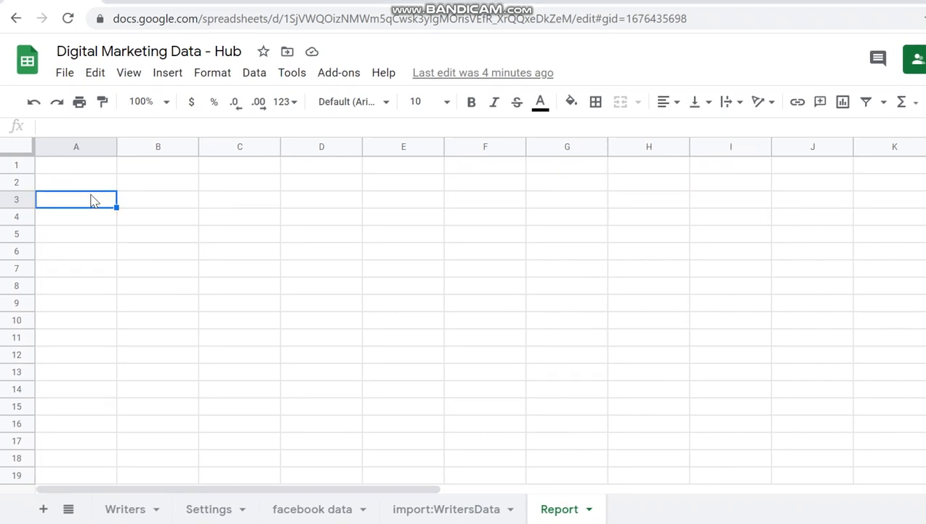
type("=query")
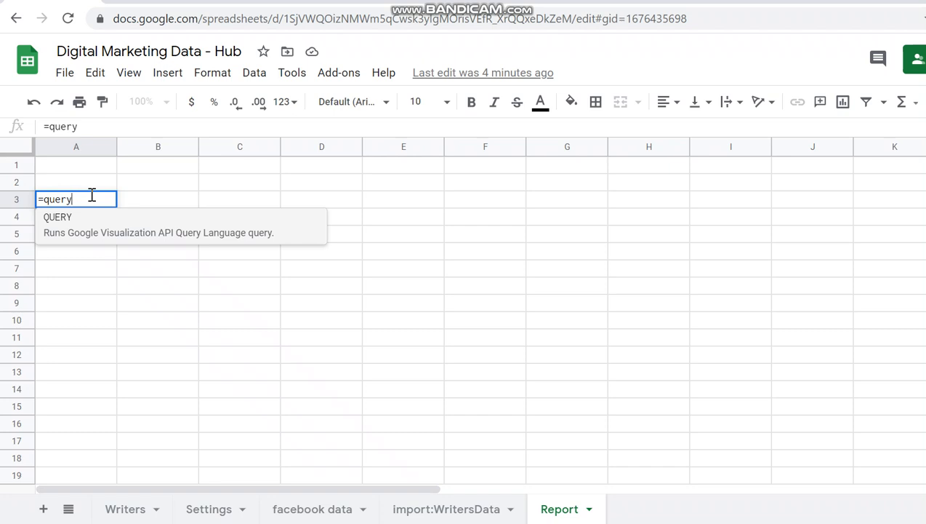
type("(")
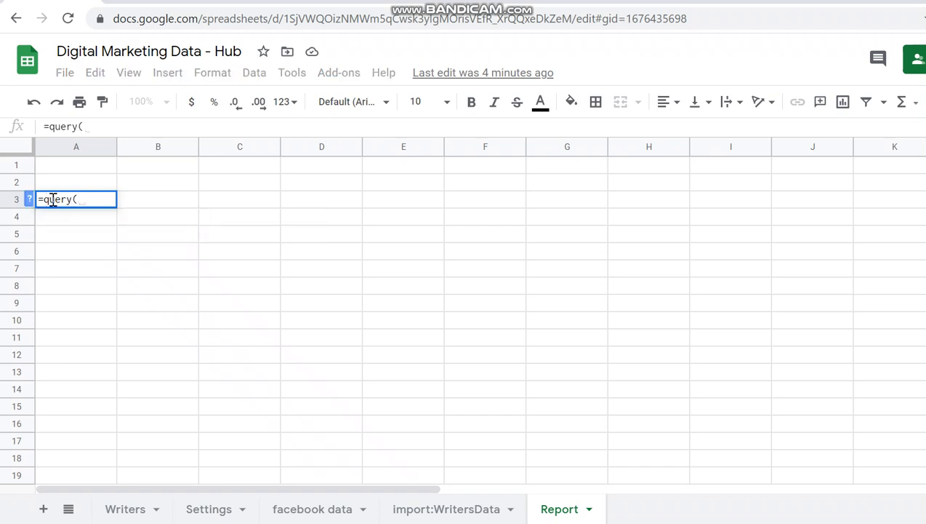
left_click(437, 503)
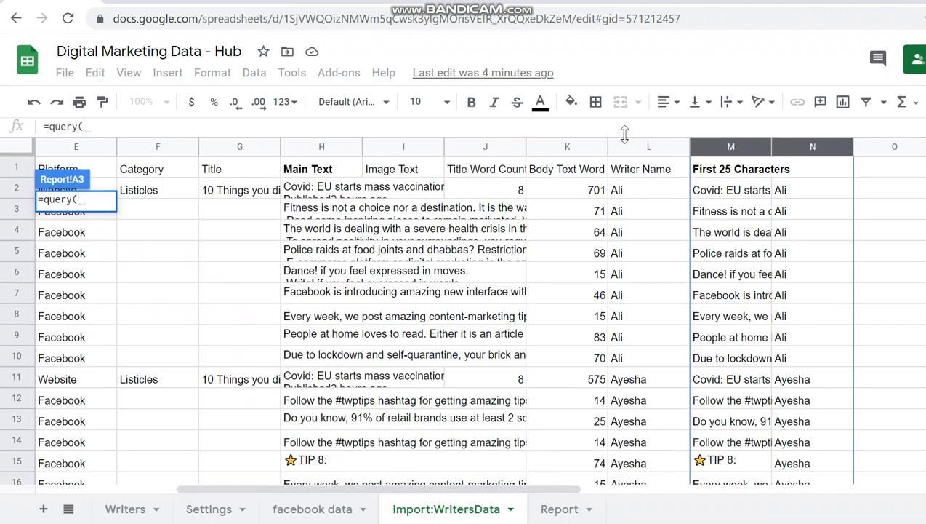
left_click_drag(785, 152, 716, 198)
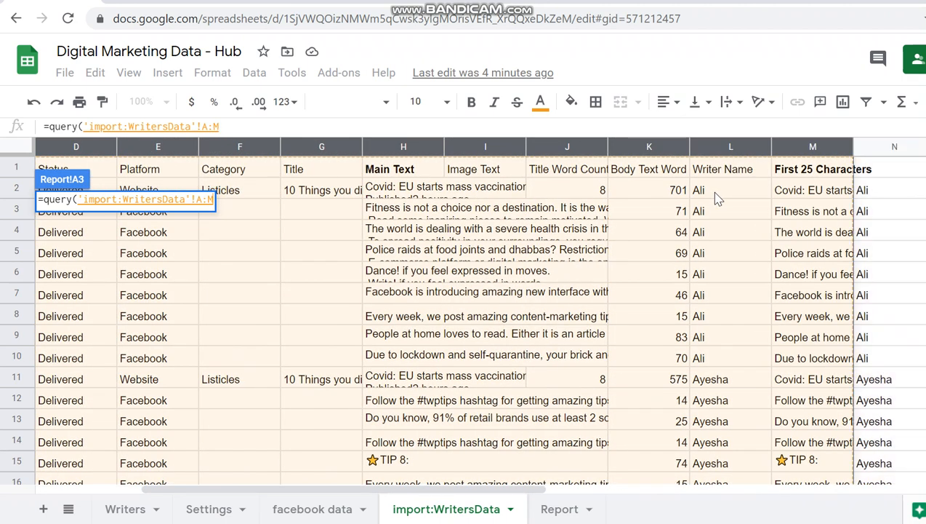
type(",")
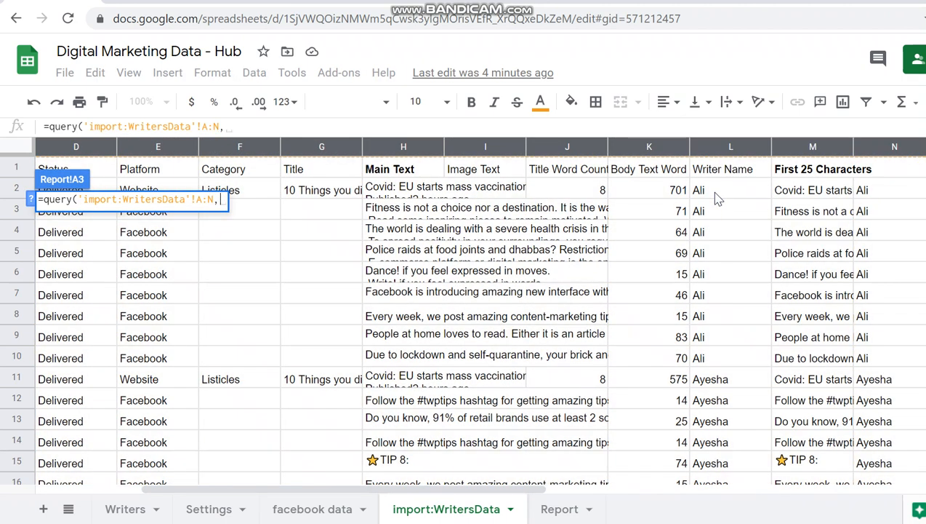
type("\"")
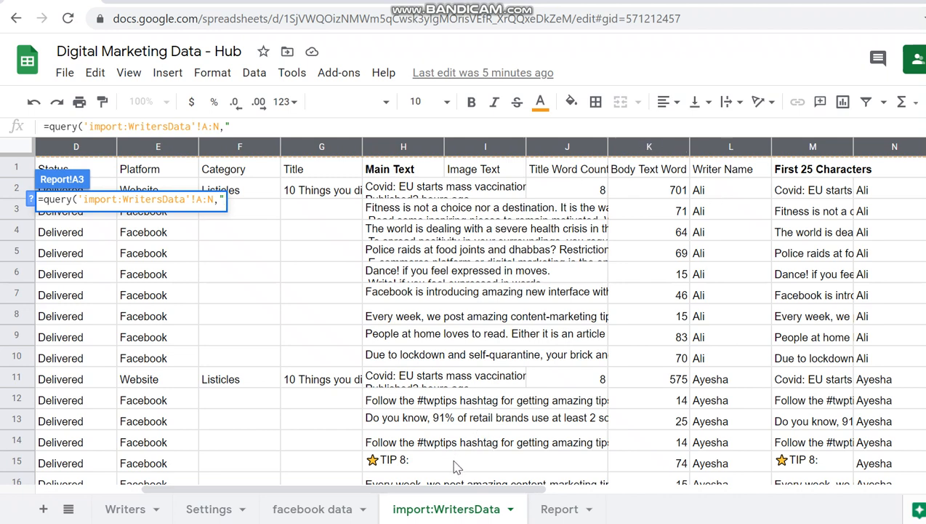
key("BackSpace")
key("BackSpace")
key("BackSpace")
key("BackSpace")
key("BackSpace")
key("BackSpace")
key("BackSpace")
key("BackSpace")
key("BackSpace")
key("BackSpace")
key("BackSpace")
key("BackSpace")
key("BackSpace")
key("BackSpace")
key("BackSpace")
key("BackSpace")
key("BackSpace")
key("BackSpace")
key("BackSpace")
key("BackSpace")
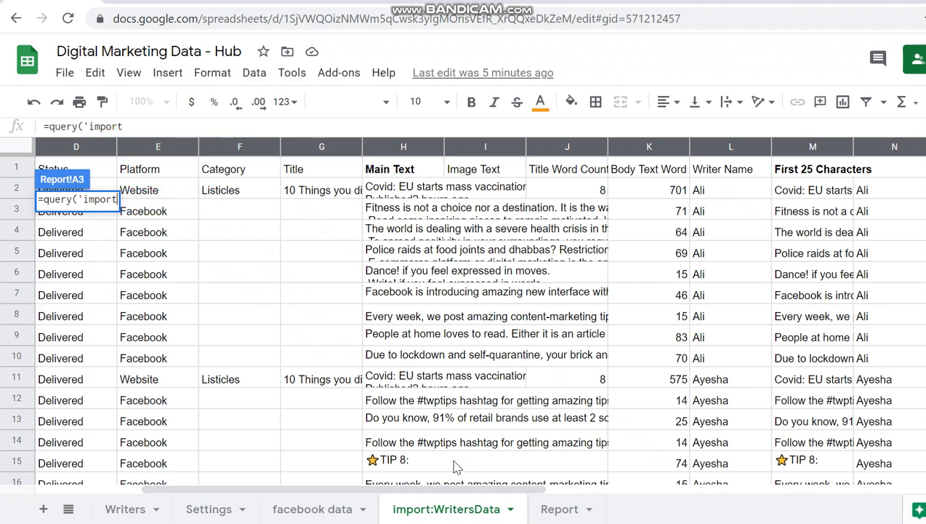
key("BackSpace")
key("BackSpace")
key("BackSpace")
key("BackSpace")
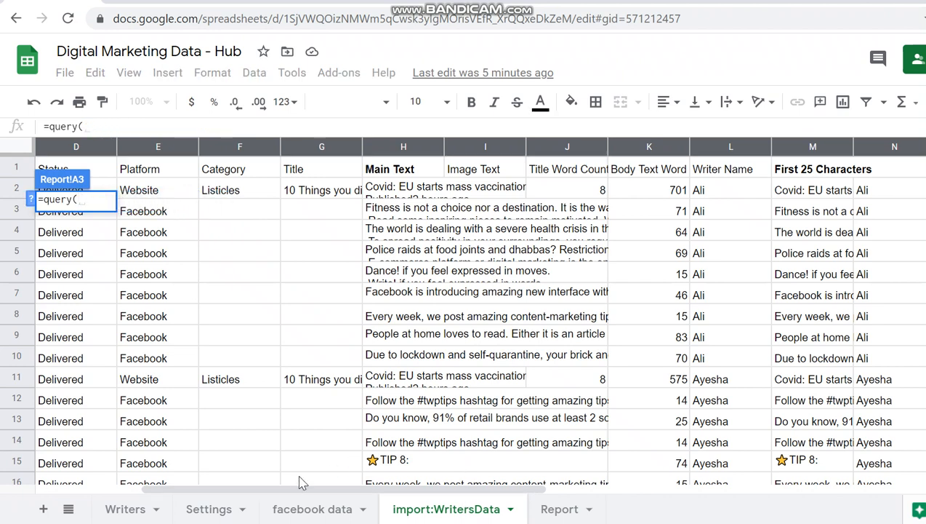
Use columns A:J of the facebook data sheet as the query's data range.
left_click_drag(317, 516, 490, 510)
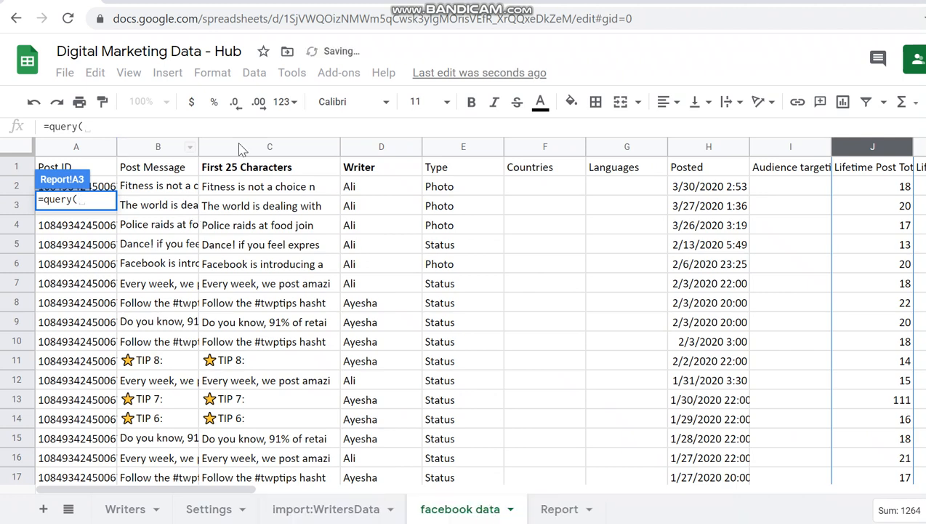
left_click(70, 148)
left_click(68, 159)
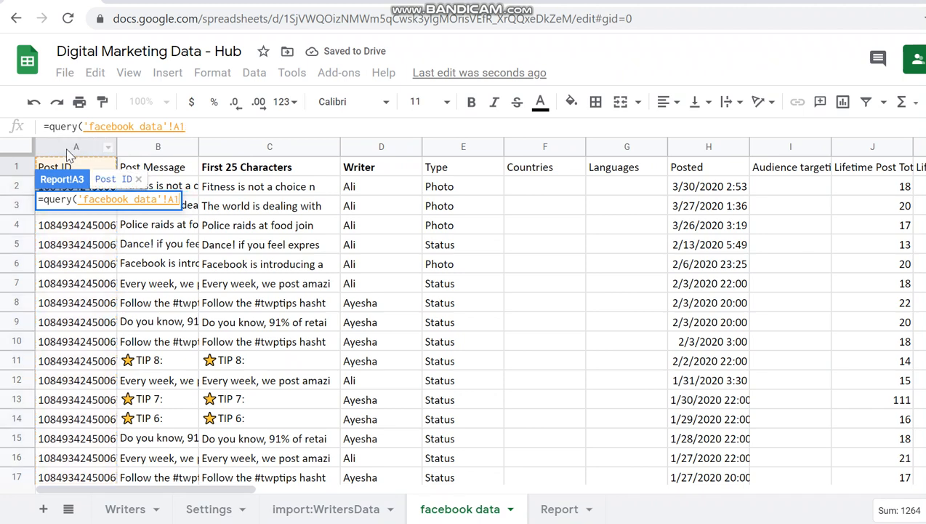
left_click(70, 148)
key("shift+Right")
key("shift+Right")
key("shift+Right")
key("shift+Right")
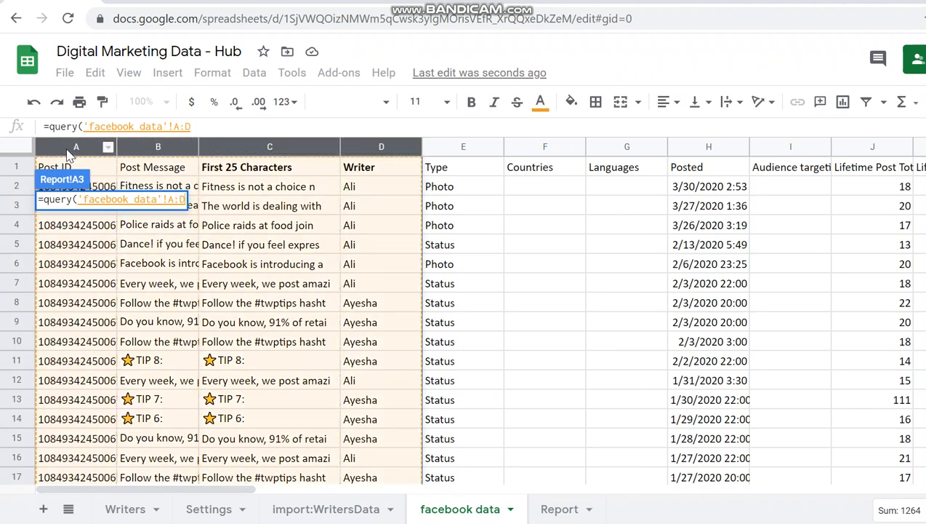
key("shift+Right")
key("shift+Right")
key("shift+Right")
key("shift+Right")
key("shift+Right")
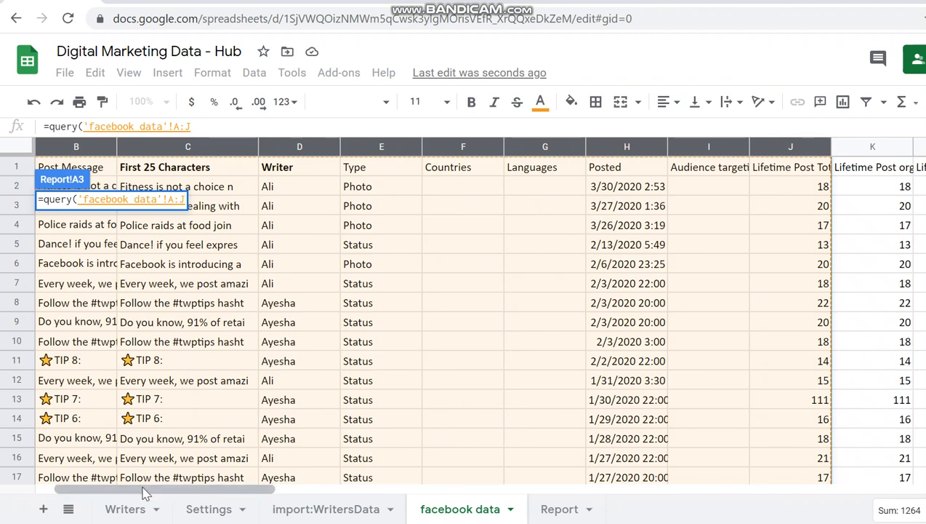
scroll(134, 488, "left", 1)
Complete the query with "select D,J" to return the Writer and Lifetime Post Total Reach columns.
type(",")
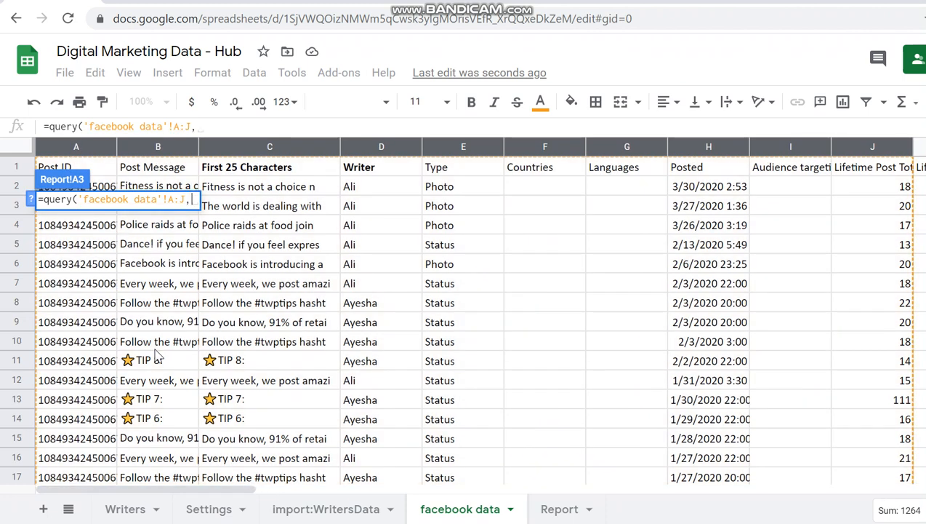
type("\"select ")
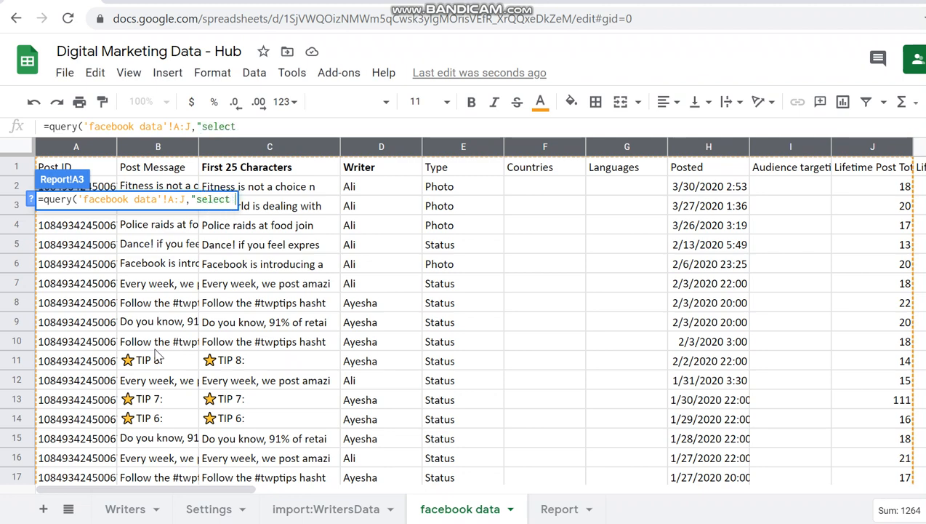
type("D,")
type("J\")")
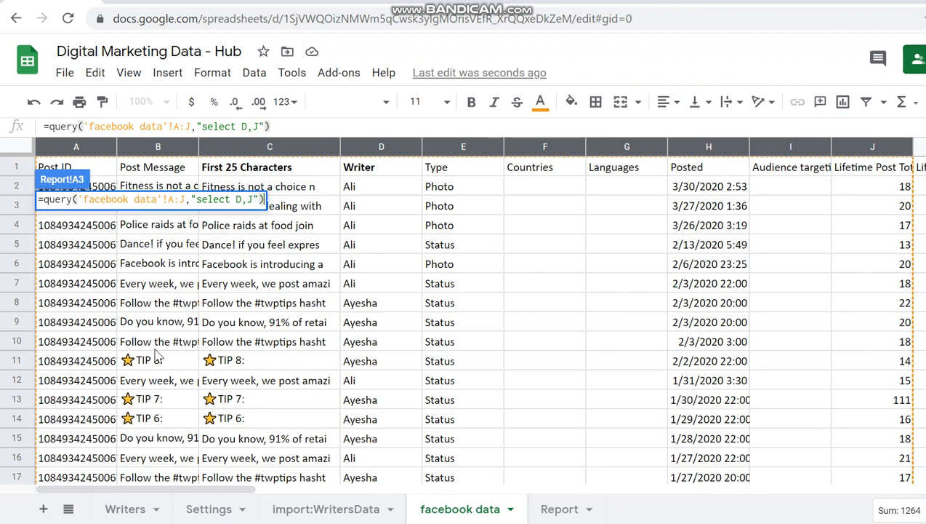
key("Return")
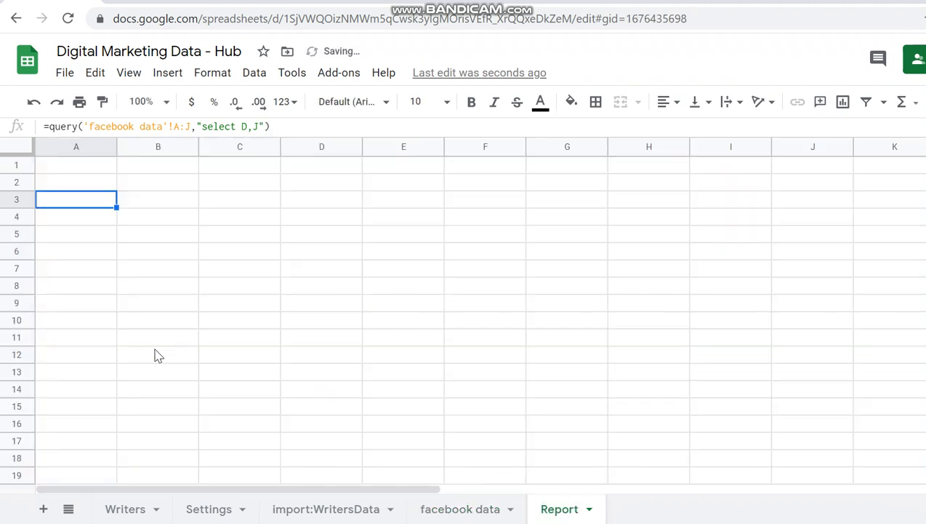
Move the query formula from cell A3 to A1 on the Report sheet.
key("ctrl+x")
key("Up")
key("Up")
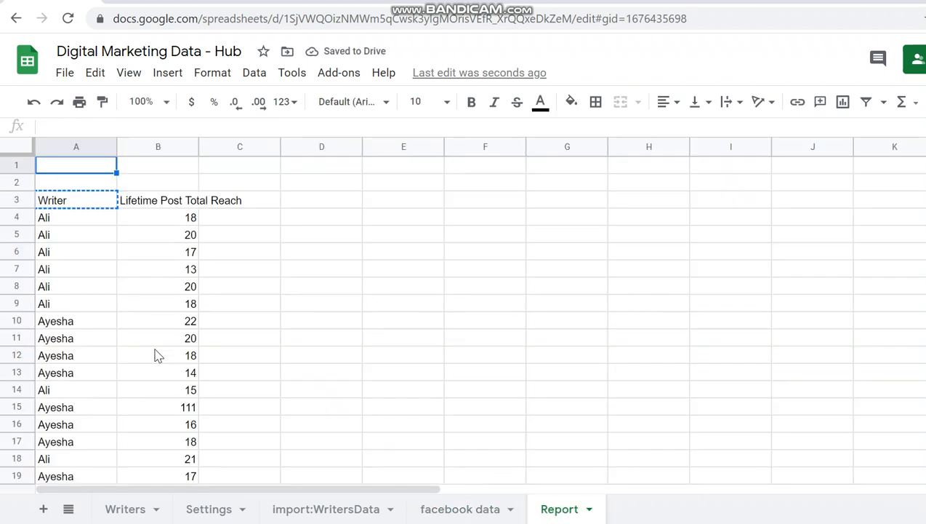
key("ctrl+v")
Review the returned writer and reach rows from the first data row to the last.
key("Down")
key("Right")
key("Left")
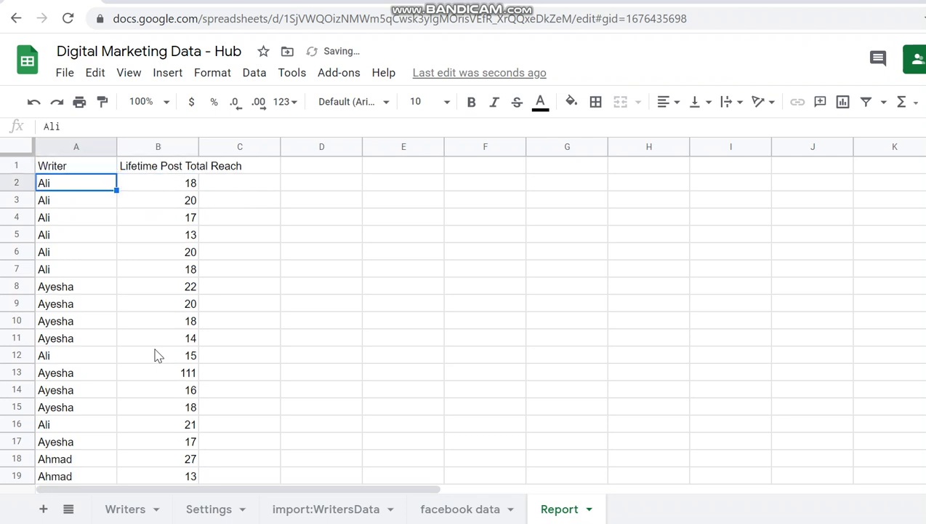
key("shift+Down")
key("Right")
key("ctrl+Down")
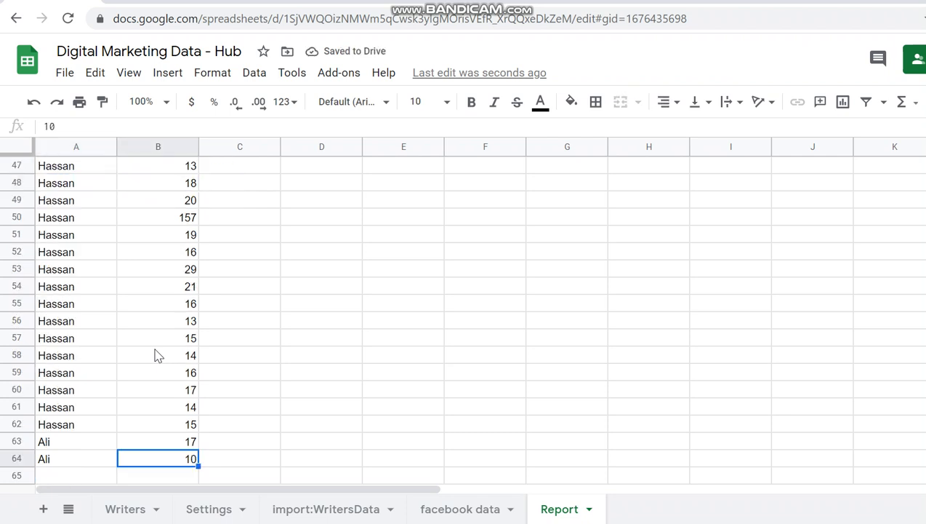
key("Up")
key("ctrl+Home")
key("Down")
key("Right")
key("Left")
key("Up")
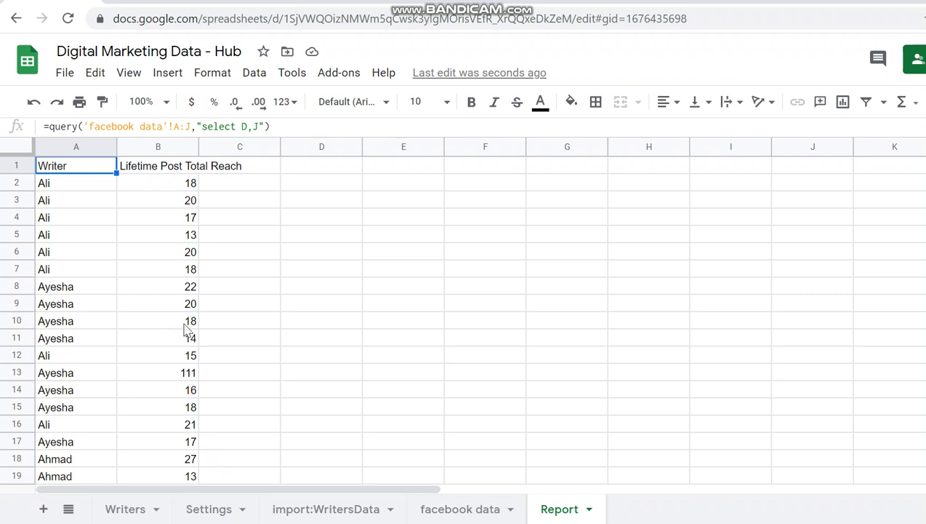
Check the repeated writer names in column A and their matching reach values in column B.
left_click_drag(76, 187, 76, 270)
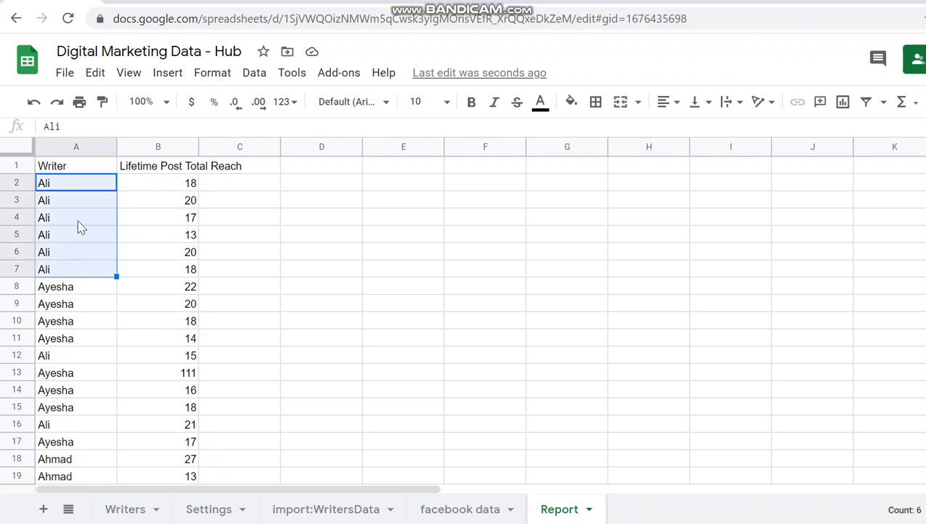
left_click(77, 187)
left_click_drag(80, 197, 75, 287)
left_click_drag(75, 288, 78, 345)
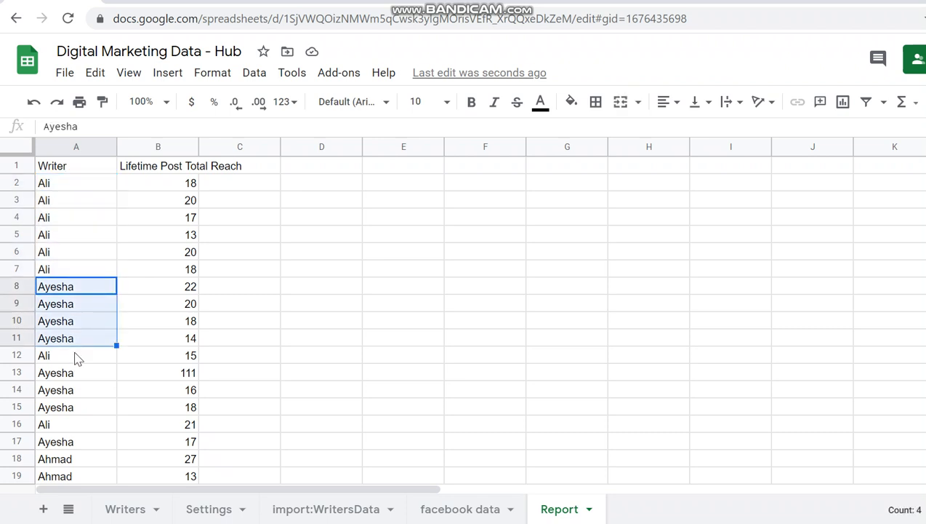
left_click(74, 357)
scroll(74, 360, "down", 7)
scroll(73, 393, "down", 6)
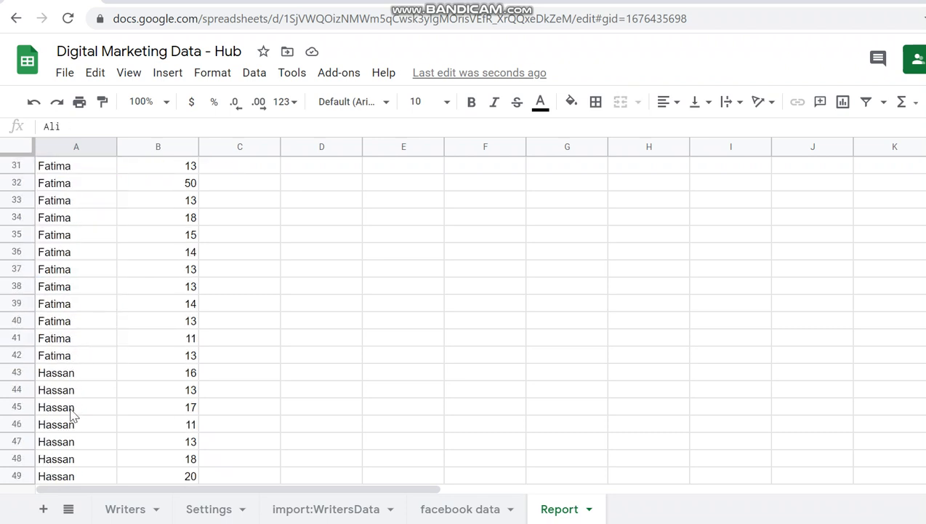
scroll(72, 396, "up", 13)
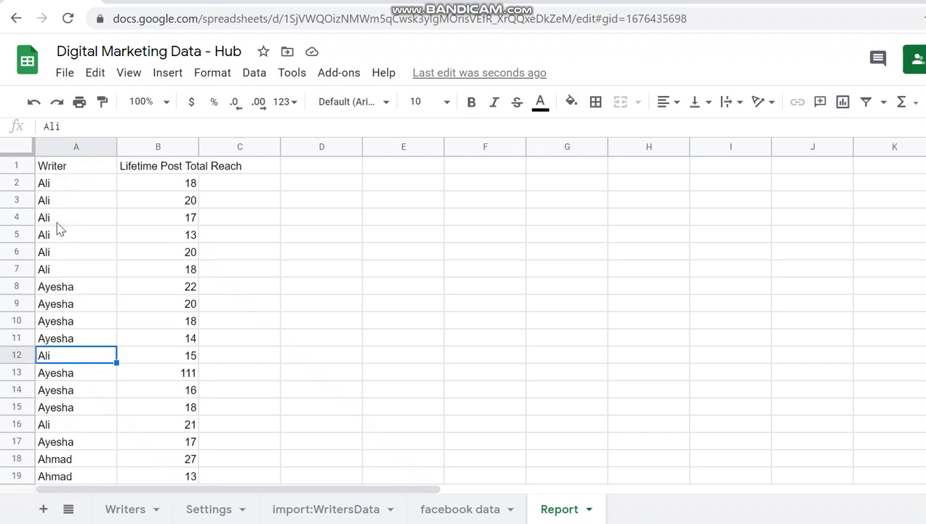
left_click_drag(160, 182, 166, 263)
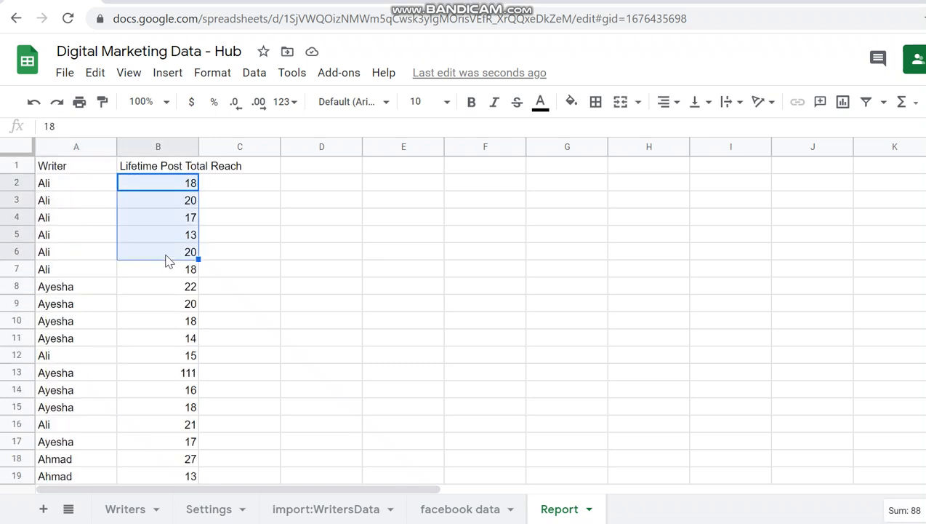
left_click_drag(179, 184, 174, 271)
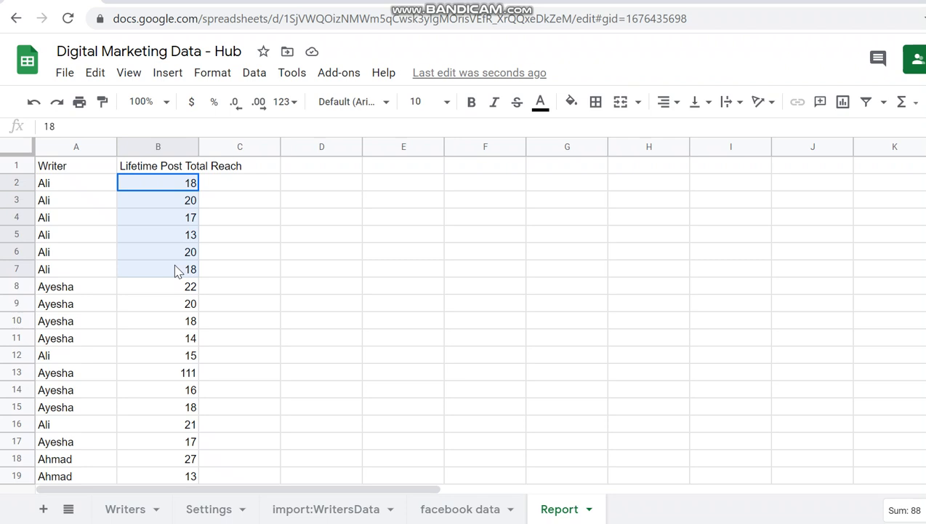
Change the query in A1 to "select D,sum(J) group by D" to total the reach per writer.
left_click(86, 183)
left_click(85, 173)
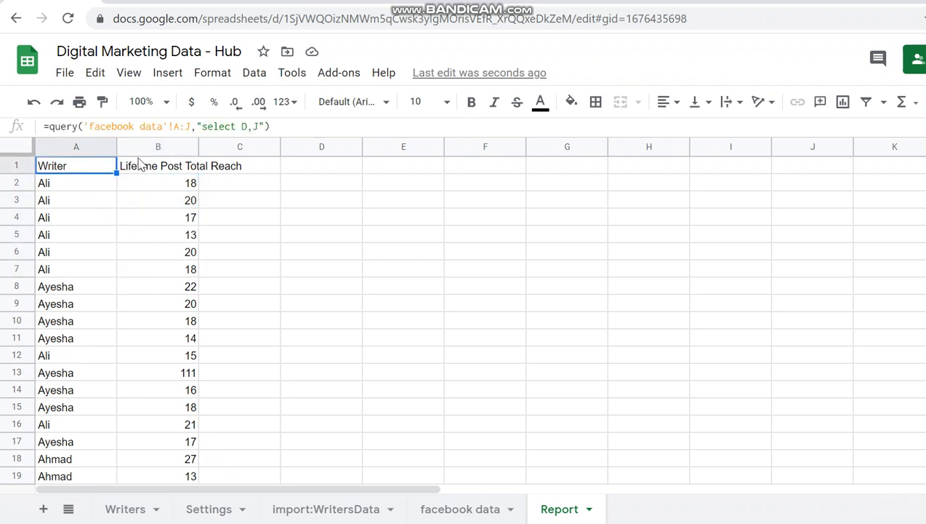
left_click(258, 127)
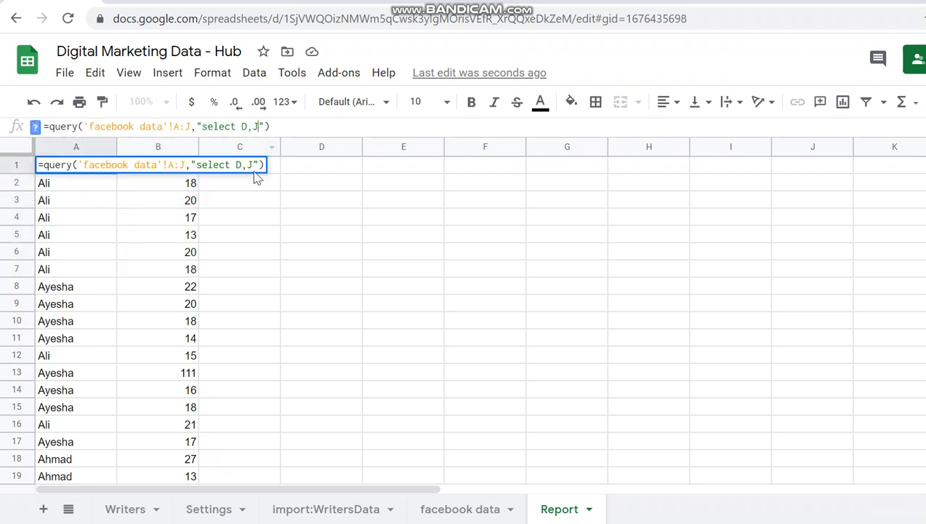
type("sum(J")
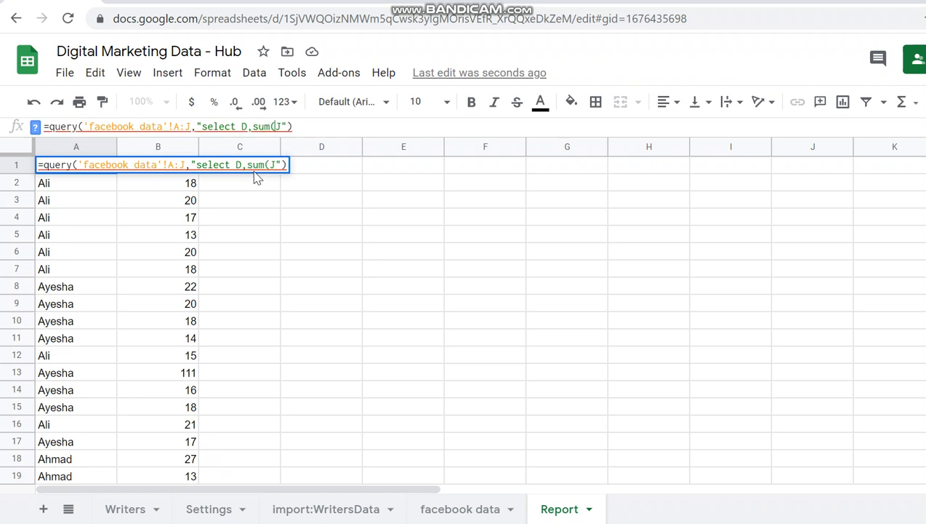
type(")")
type("group")
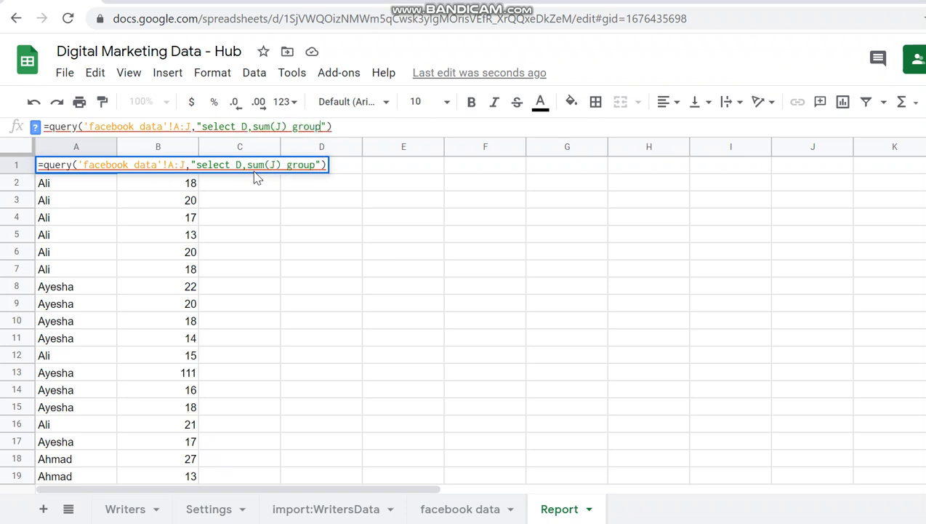
type(" by ")
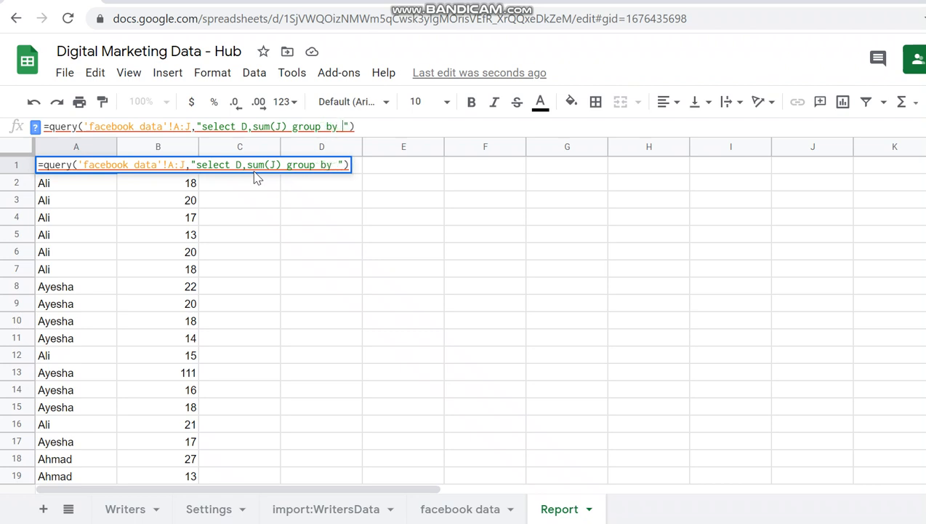
type("D")
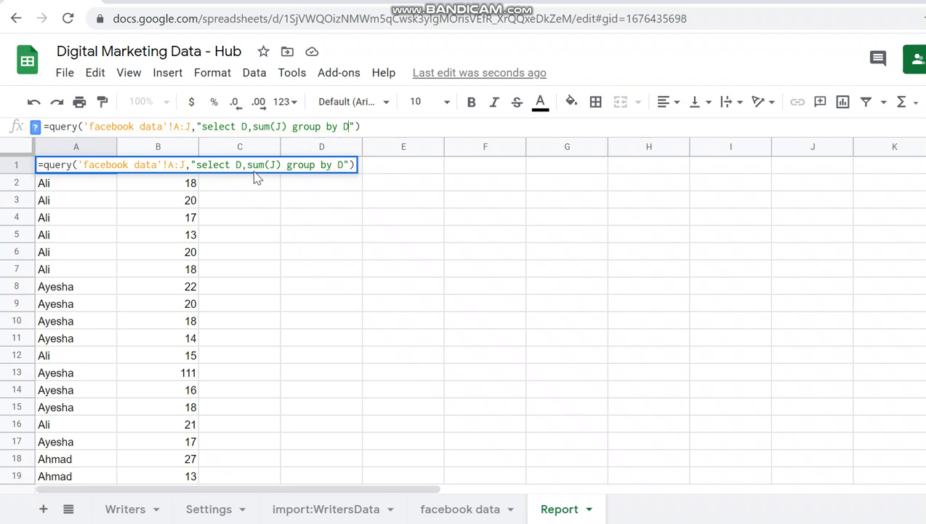
key("Return")
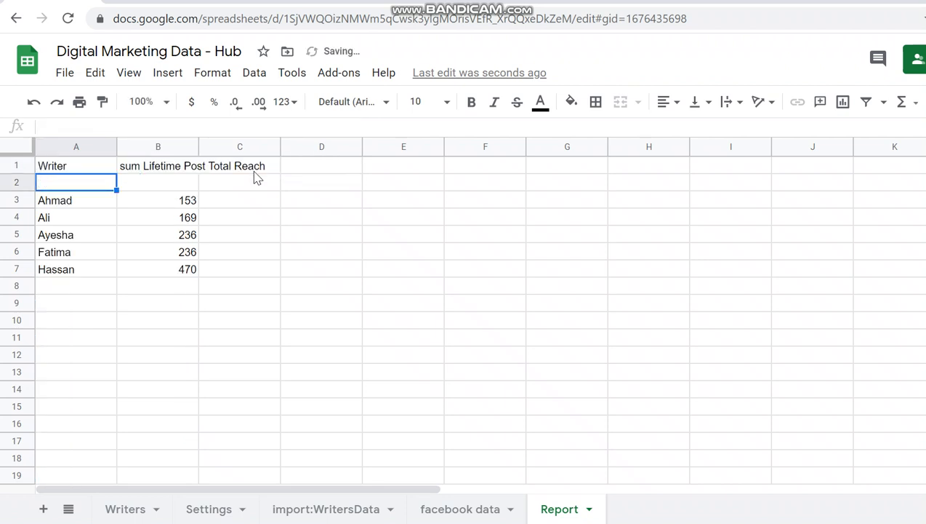
left_click_drag(89, 199, 184, 271)
left_click(101, 303)
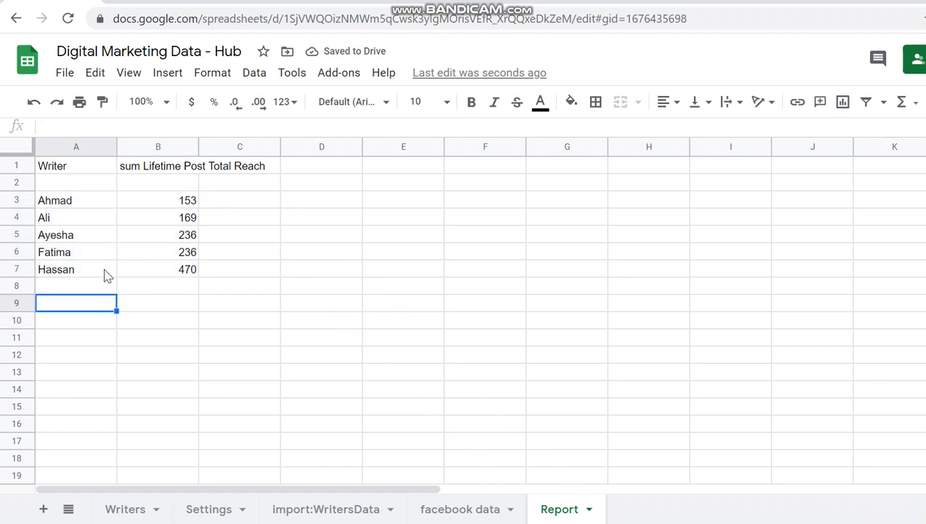
Add "order by sum(J) desc" to the query in A1 to sort writers by total reach in descending order.
left_click(87, 168)
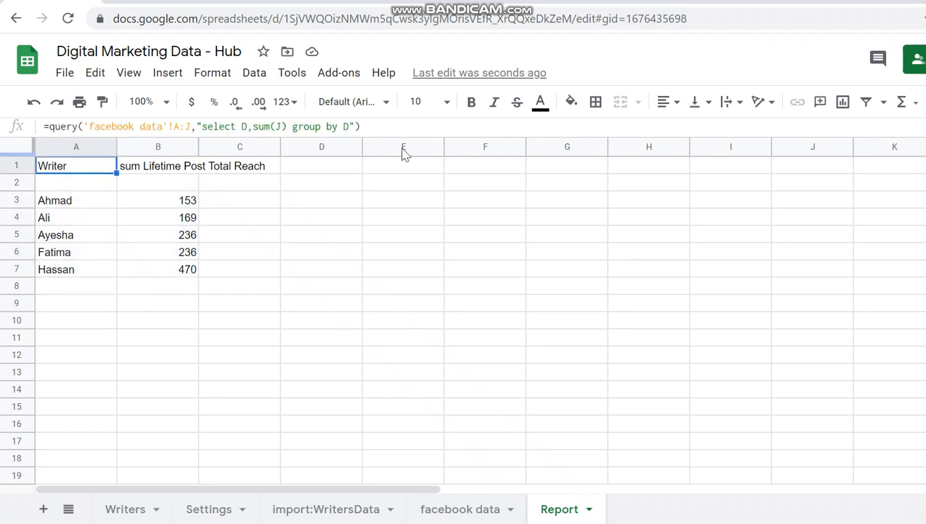
left_click(346, 127)
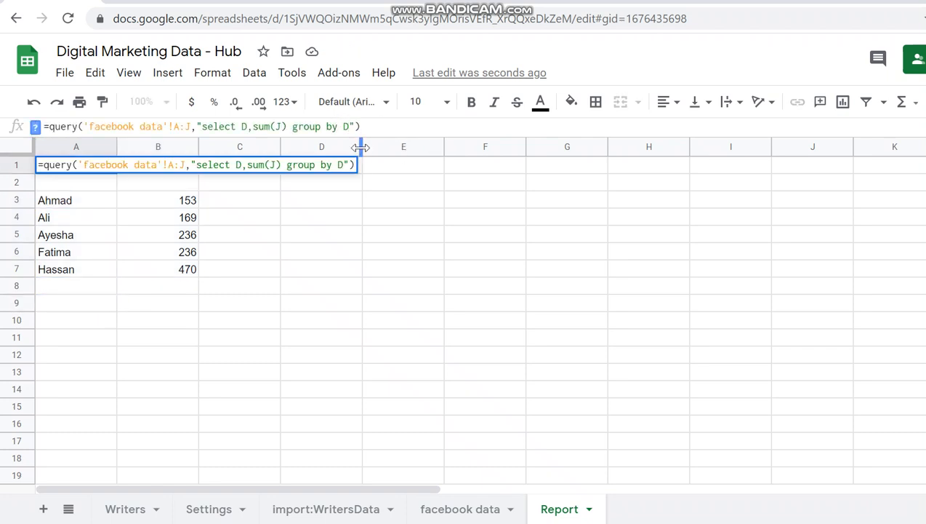
type("order by")
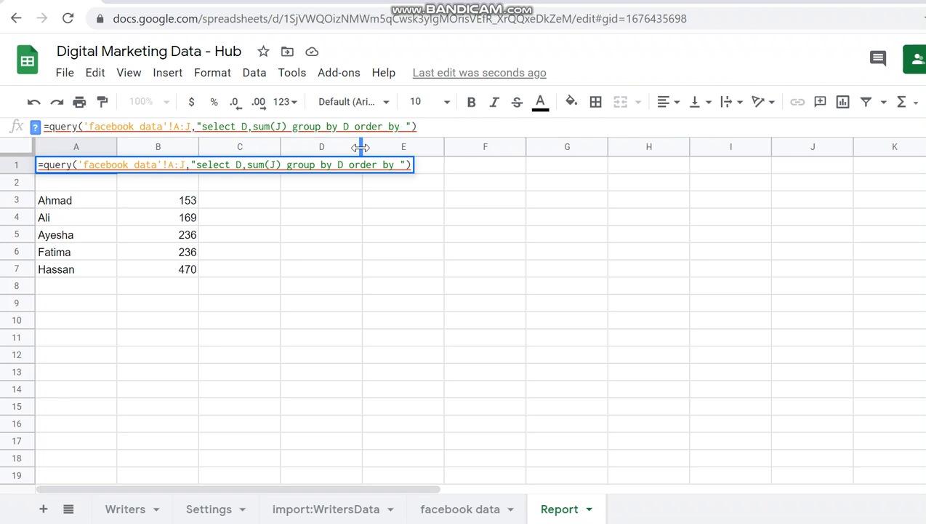
type(" sum(J)")
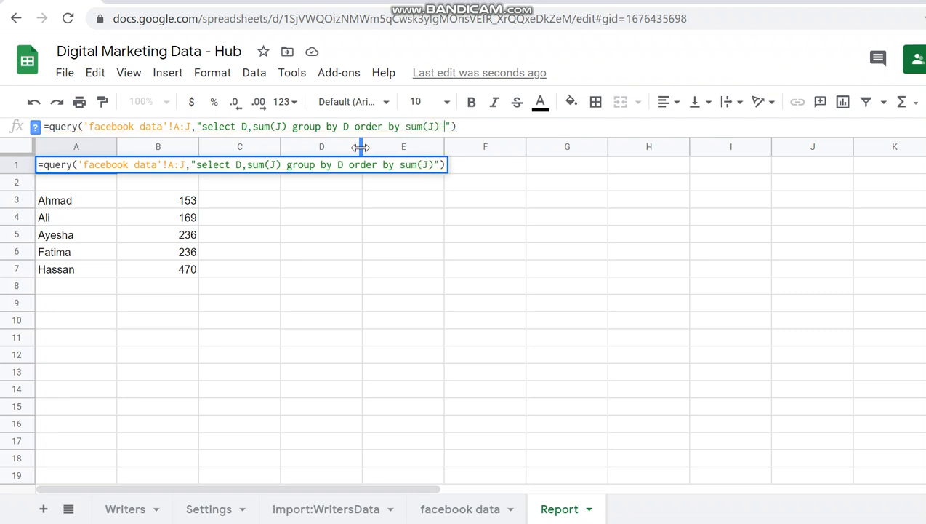
type(" desc")
key("Return")
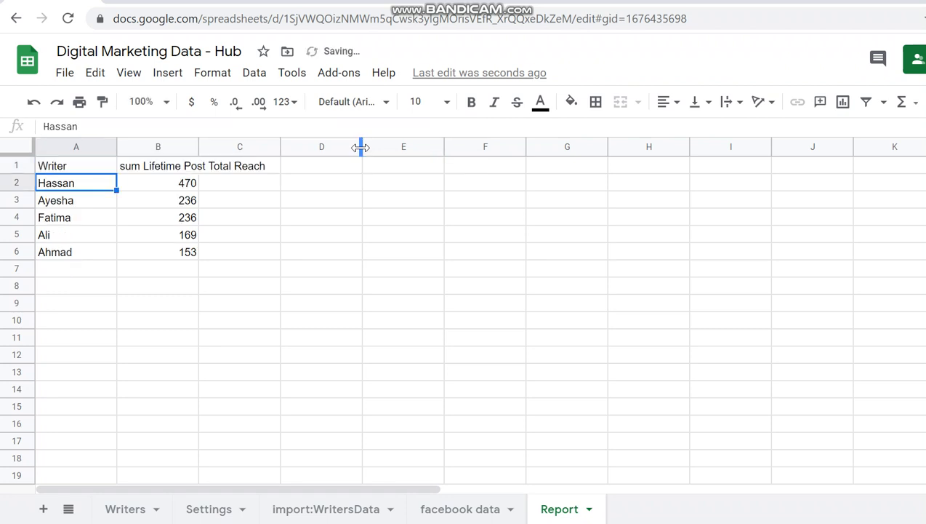
Check the sorted writers and their reach totals from the first data row to the last.
left_click(157, 188)
left_click(93, 189)
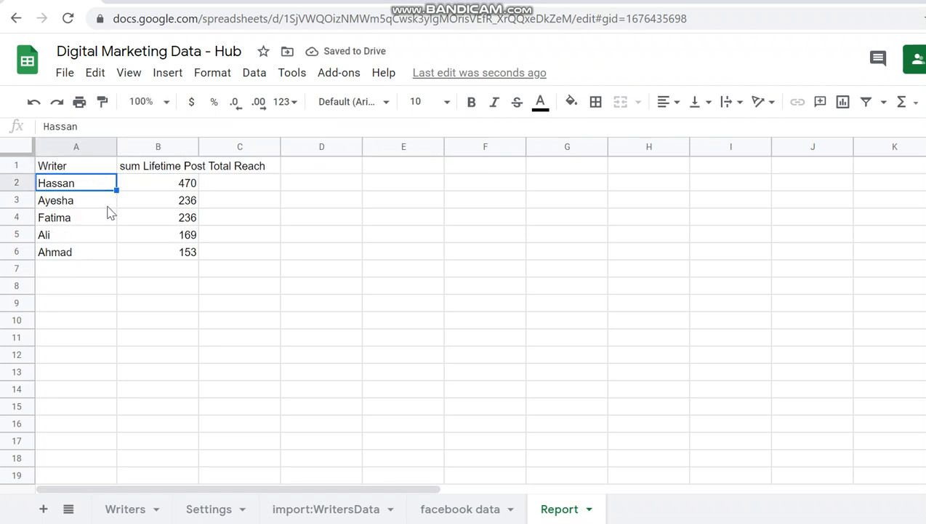
left_click(176, 187)
left_click(152, 205)
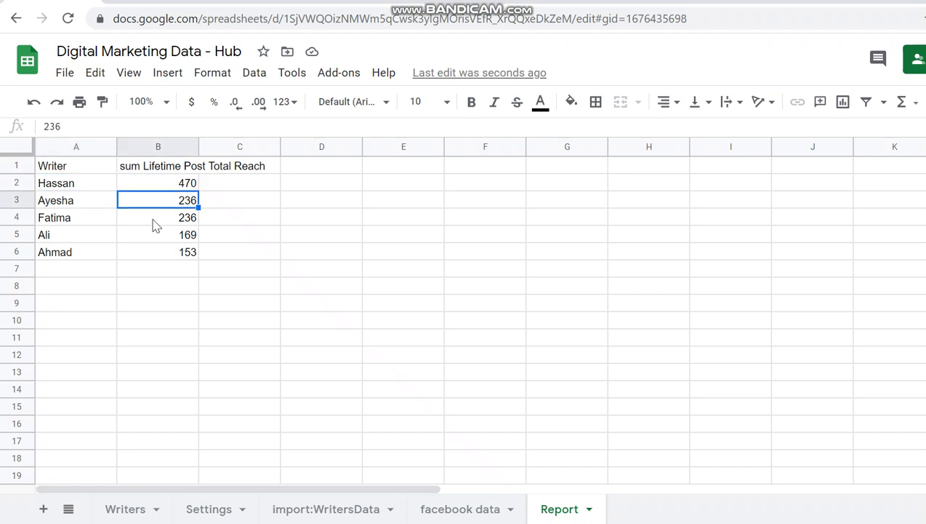
left_click(155, 220)
left_click(161, 251)
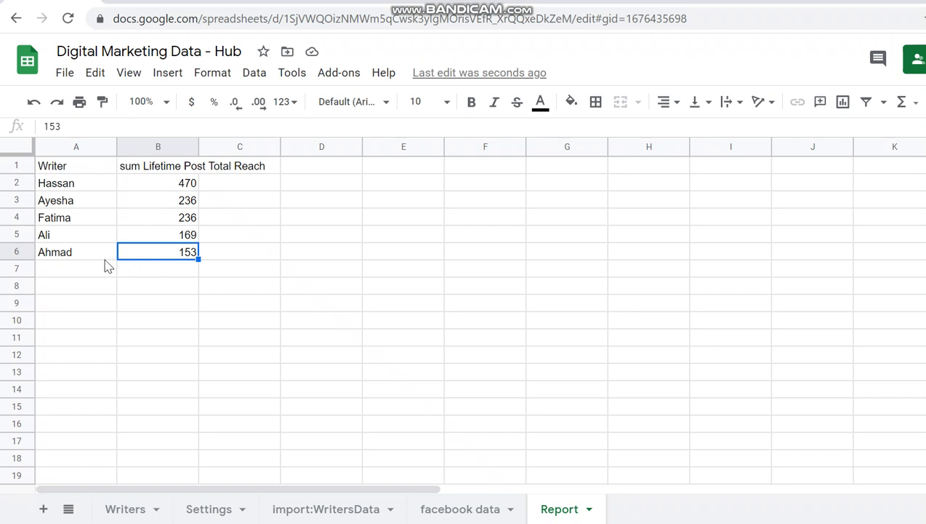
Make the header cells A1 and B1 bold.
left_click(92, 169)
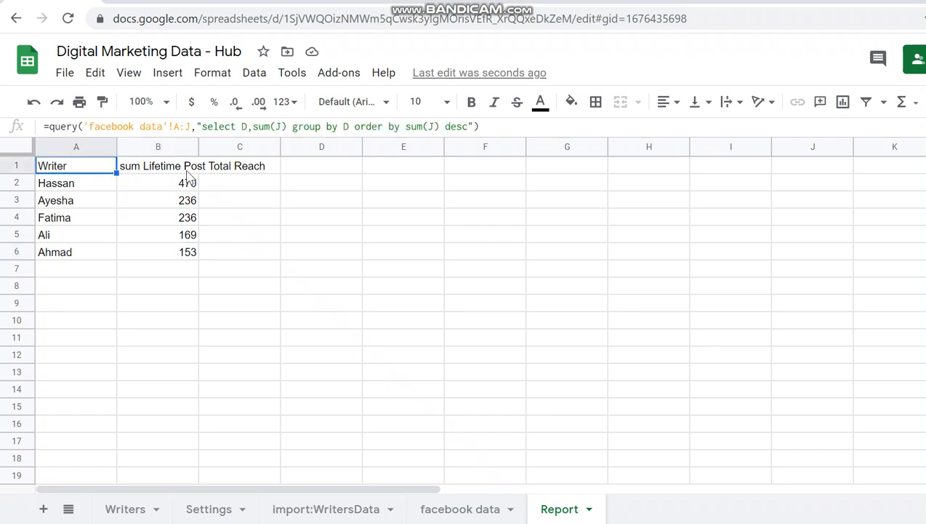
left_click(125, 171, "shift")
key("ctrl+b")
left_click(155, 191)
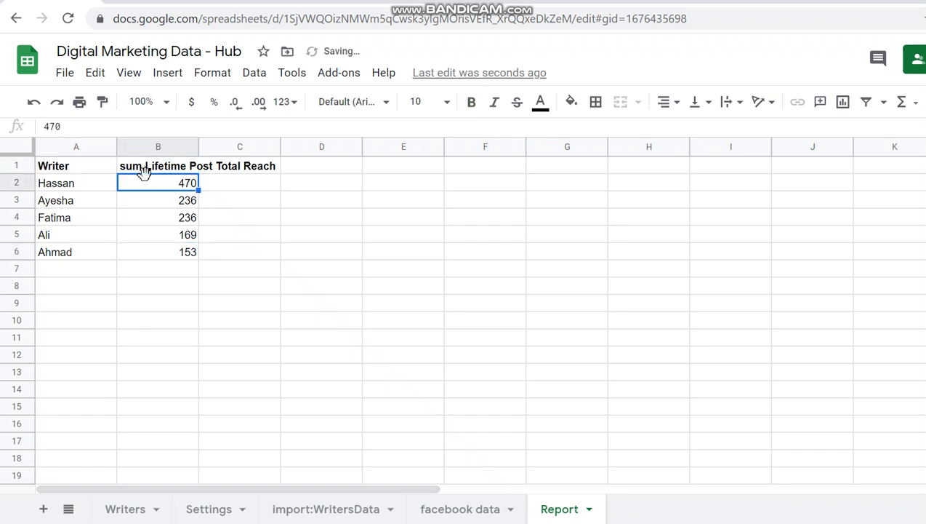
Review the two column headers and step through the reach totals in B2 to B6.
left_click(145, 168)
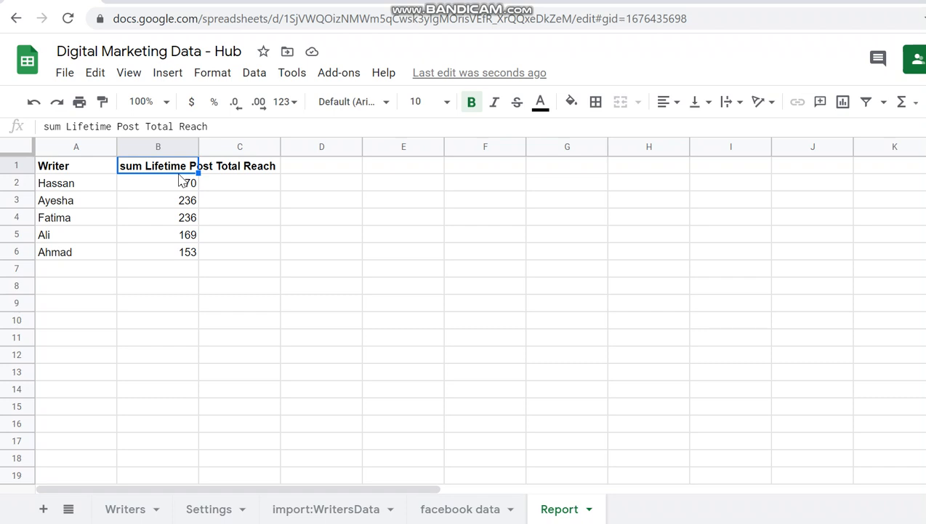
left_click(45, 167)
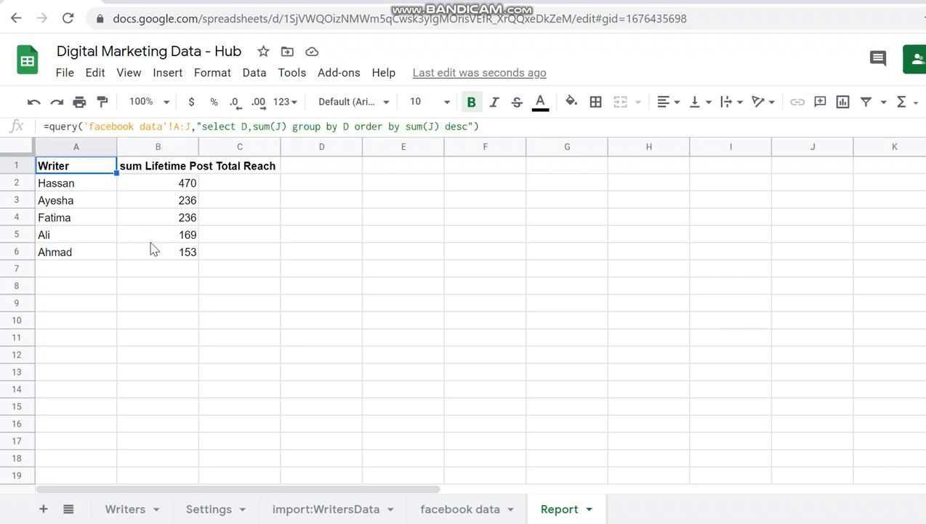
key("Down")
key("Right")
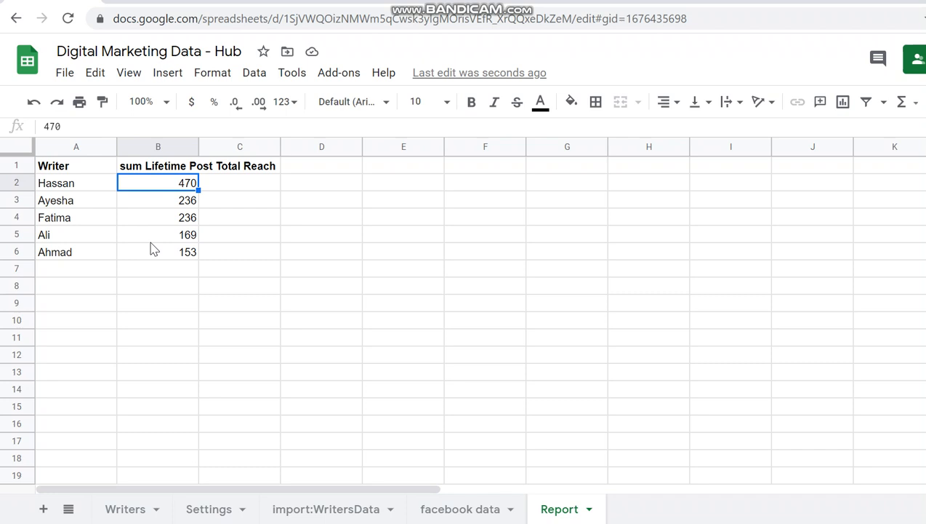
key("Down")
key("Down")
key("Down")
key("Down")
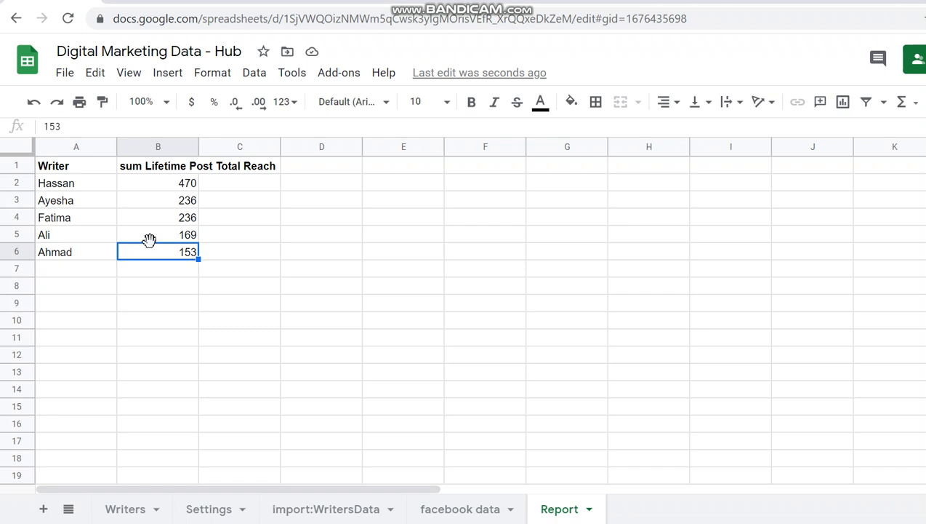
Fit column B's width to its full header text.
left_click(66, 165)
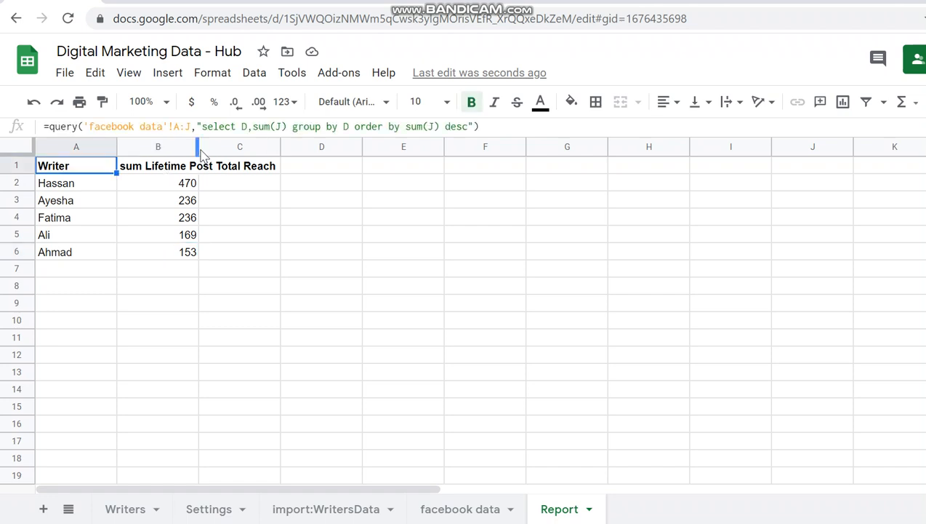
left_click(202, 150)
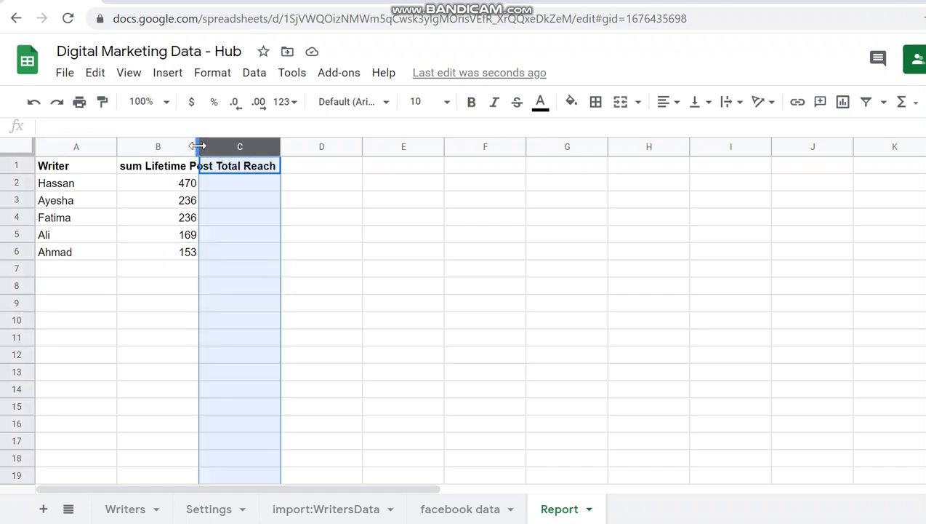
double_click(198, 146)
left_click(296, 240)
left_click(91, 169)
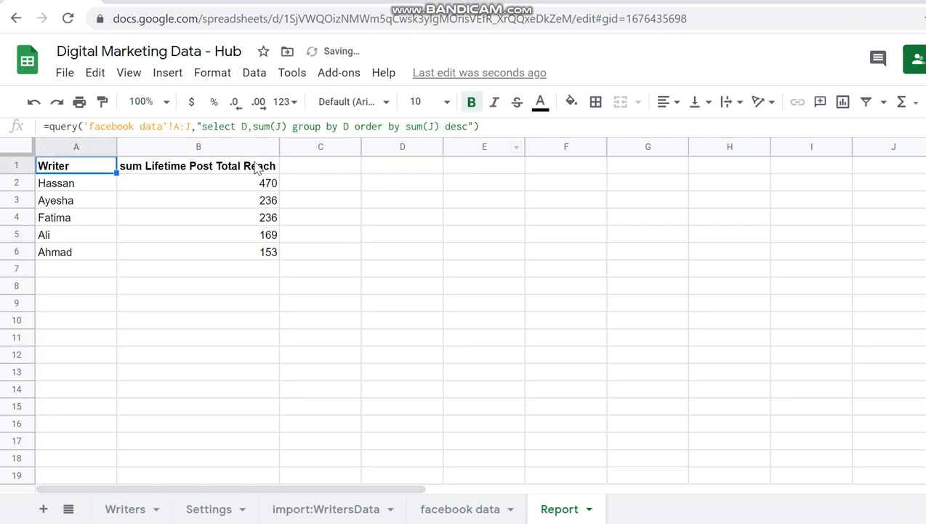
Add "label sum(J) 'Reach'" to the end of the A1 query and narrow column B to fit the short header.
left_click(182, 171)
left_click(110, 168)
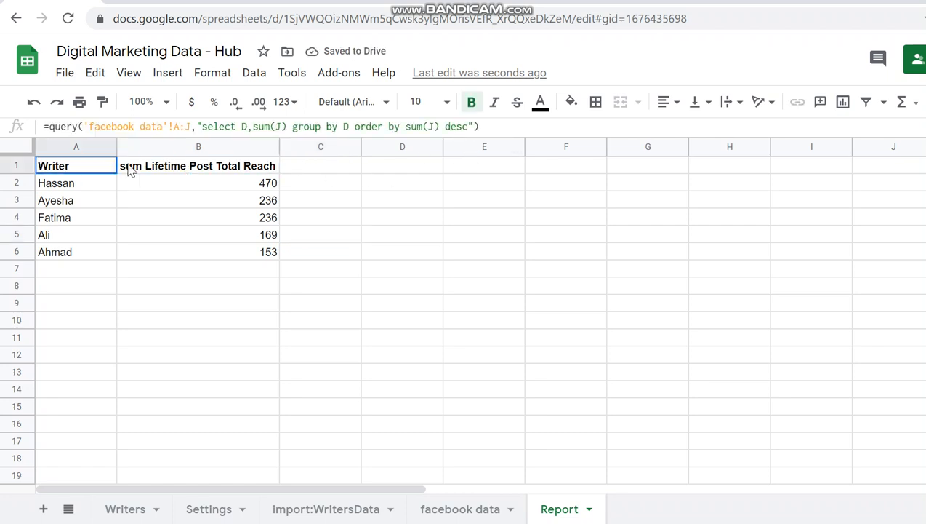
left_click(468, 126)
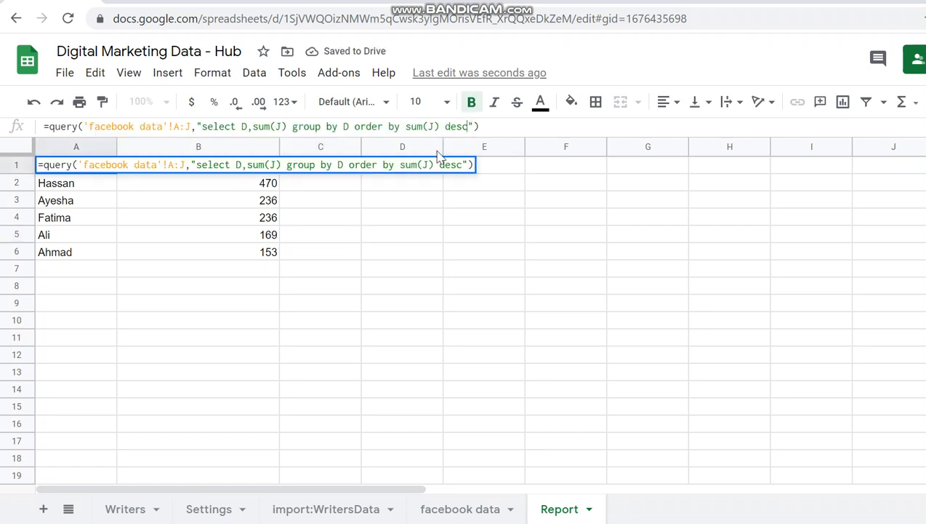
type("label ")
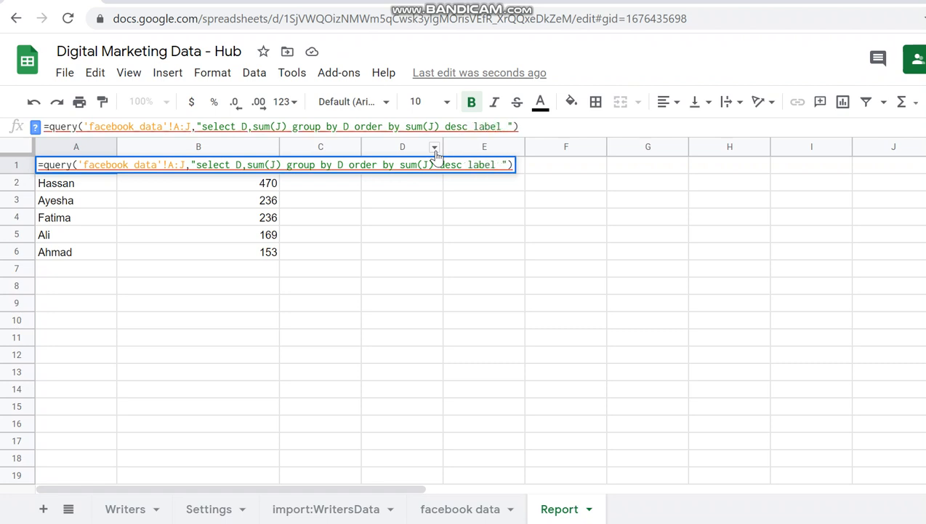
type("sum(J)")
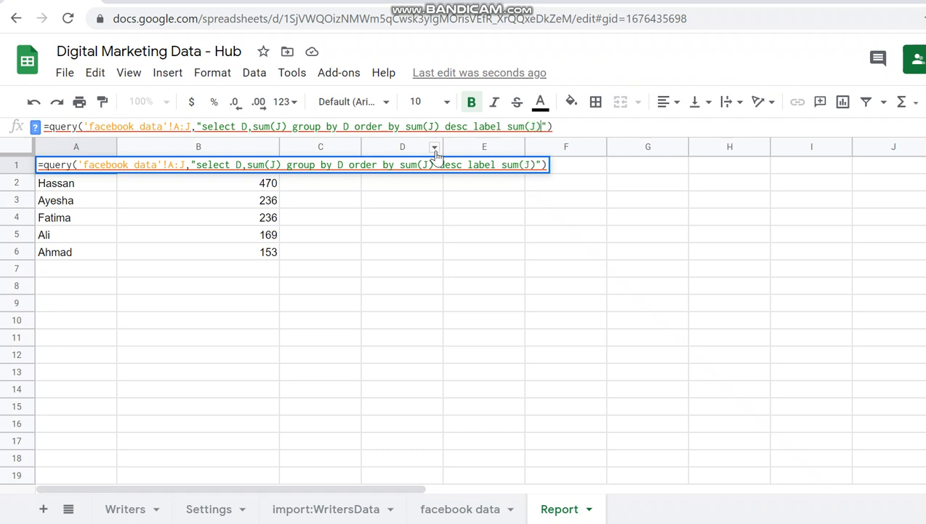
type(" '")
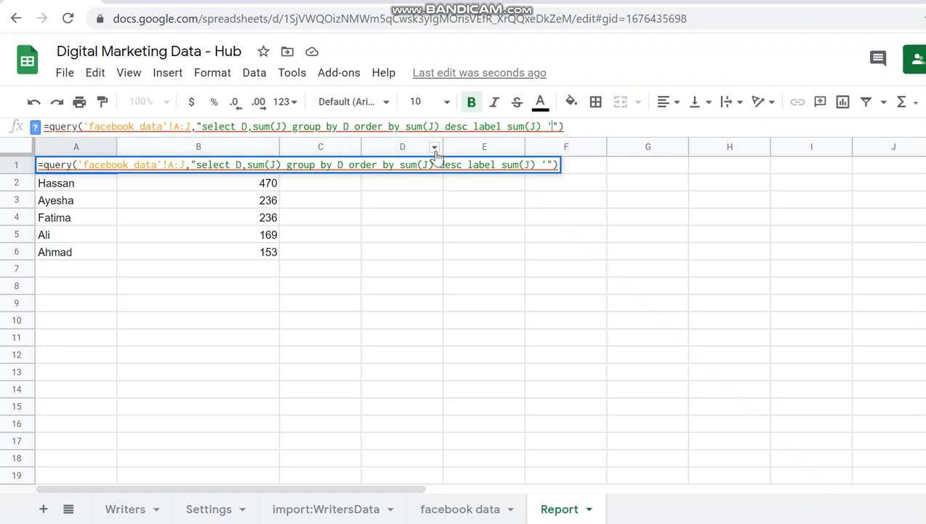
type("Reach'")
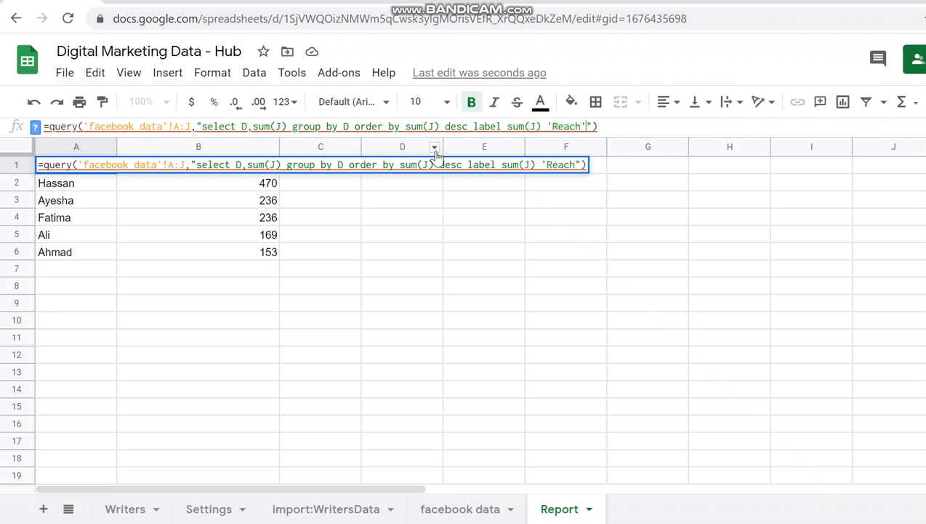
key("Return")
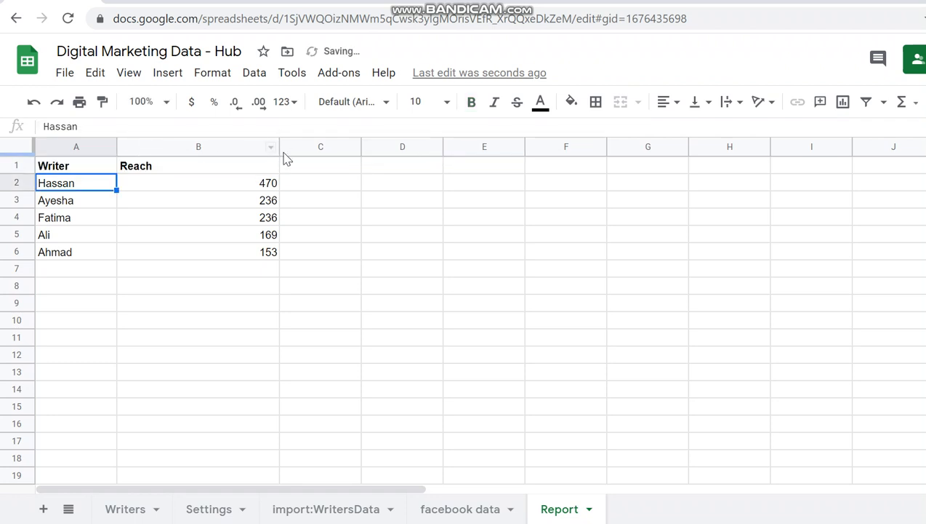
left_click_drag(278, 142, 155, 142)
left_click(171, 203)
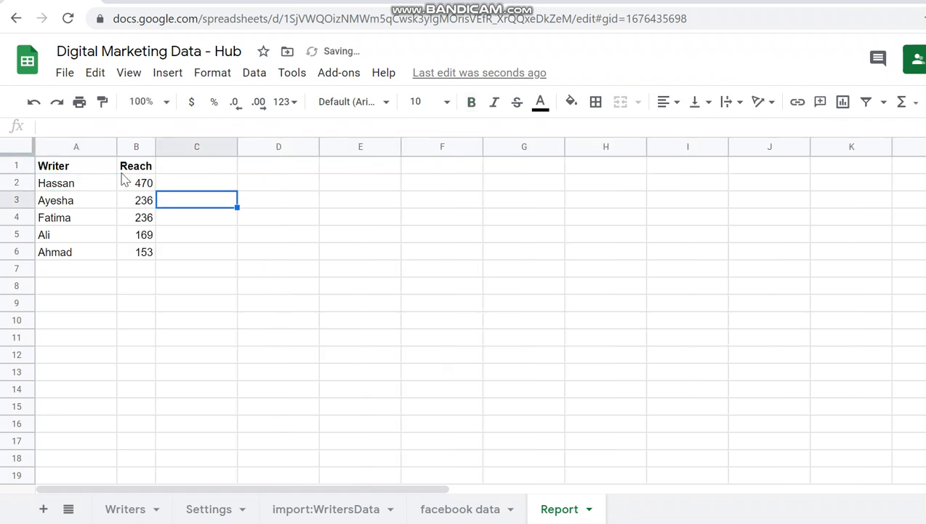
Begin a COUNTIF formula in cell C2 beside the first writer's reach and close the function help.
left_click(190, 180)
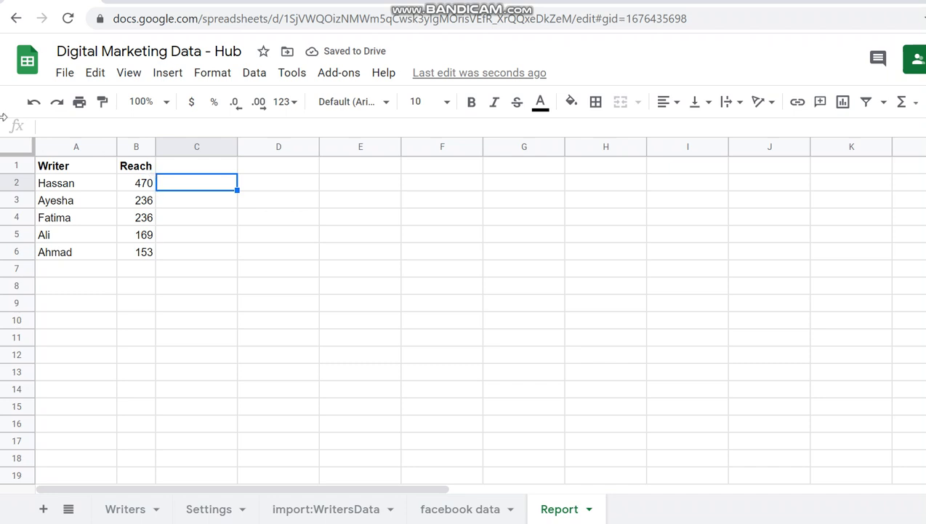
type("=countif(")
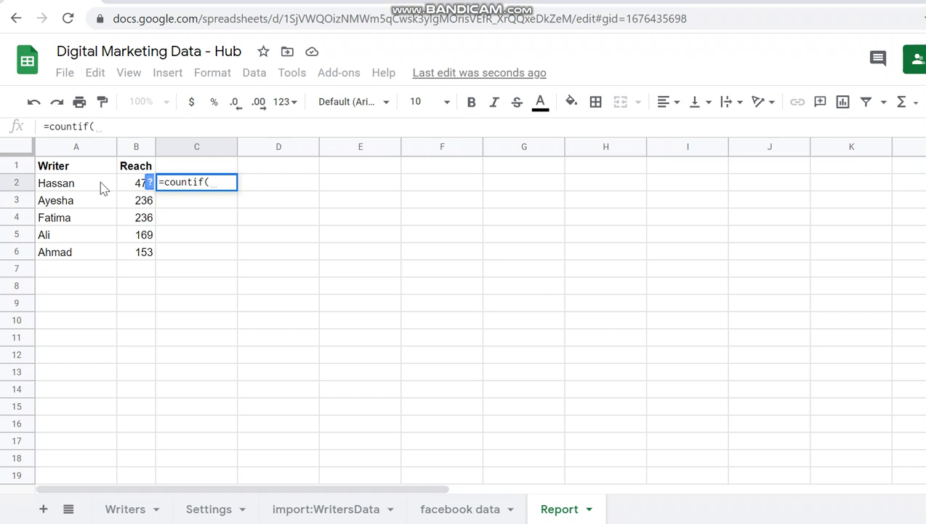
left_click(104, 189)
key("BackSpace")
key("BackSpace")
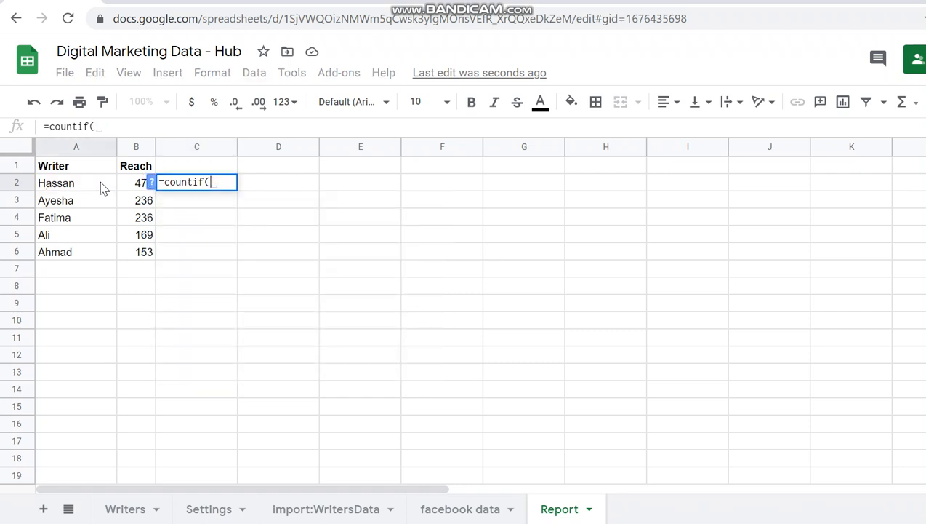
left_click(153, 184)
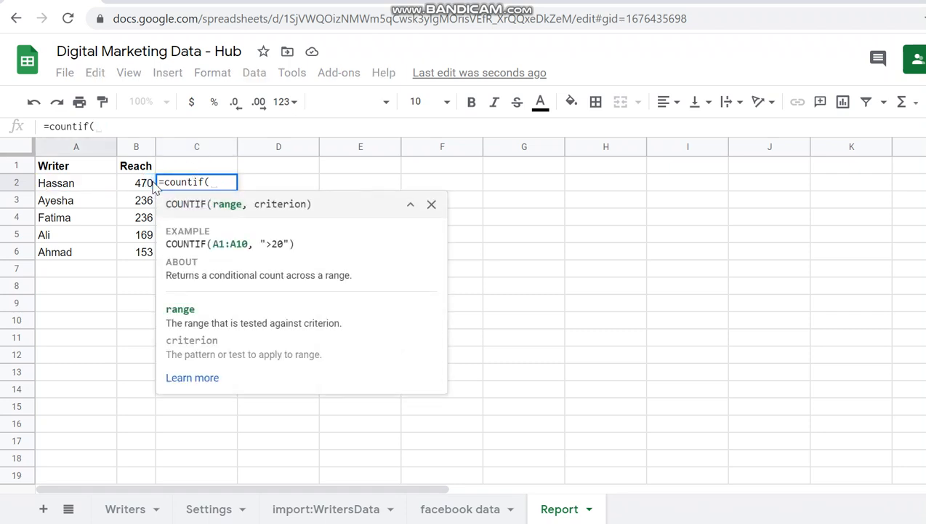
left_click(432, 203)
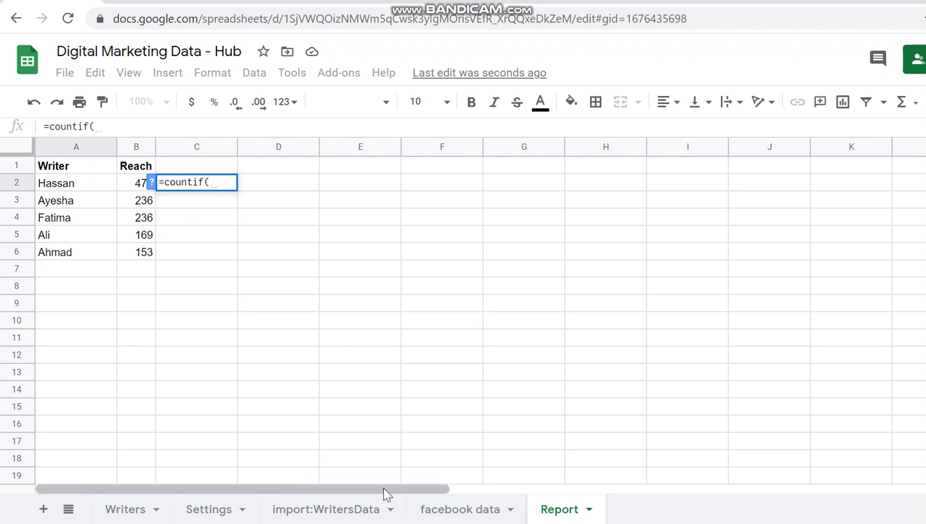
Complete the COUNTIF formula in C2 with column L of import:WritersData as the range and A2 as the criterion.
left_click(351, 513)
left_click_drag(349, 492, 440, 493)
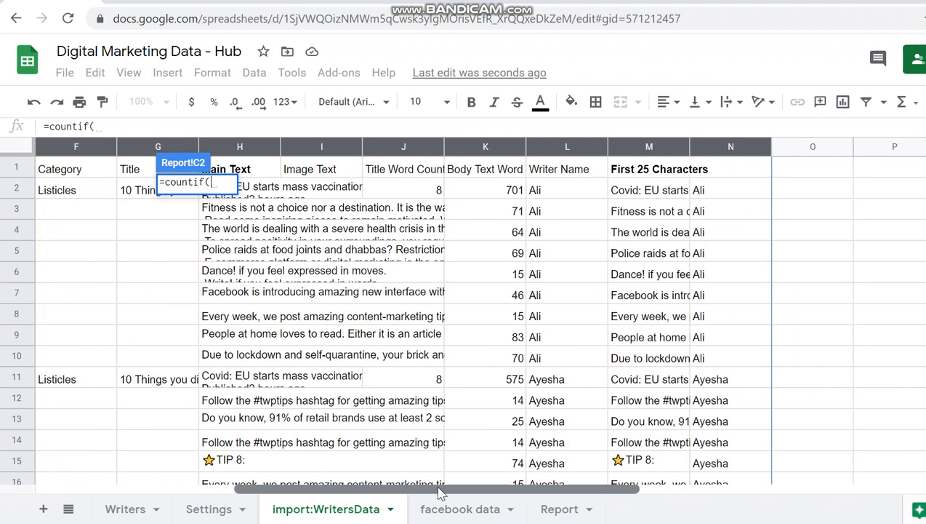
left_click(569, 149)
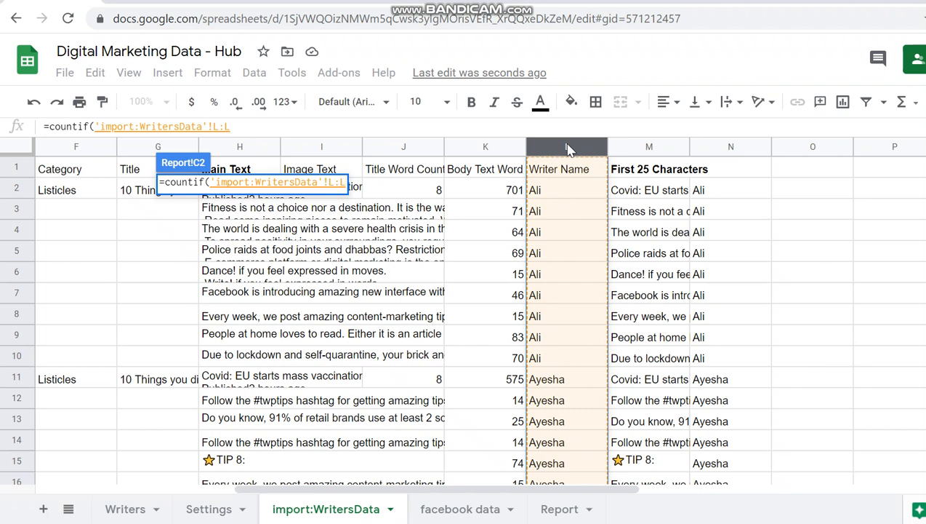
type(",")
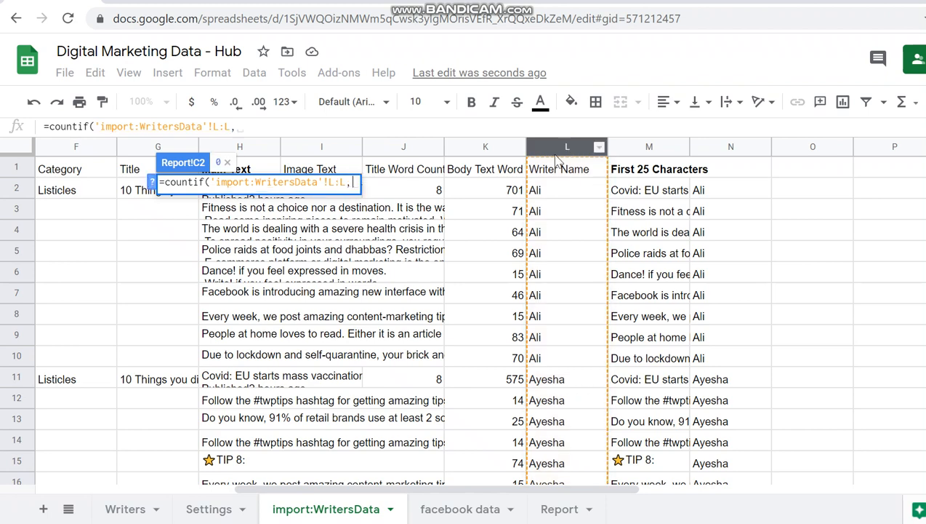
left_click(549, 510)
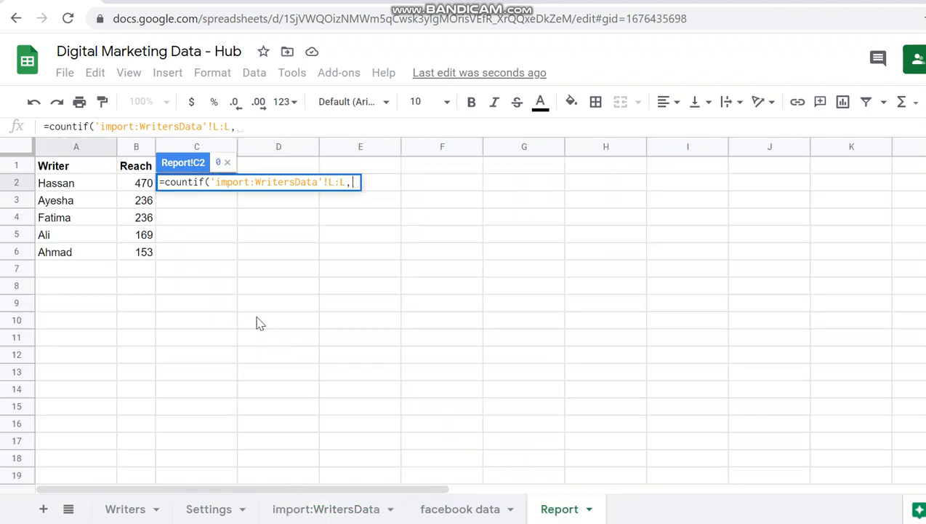
left_click(89, 188)
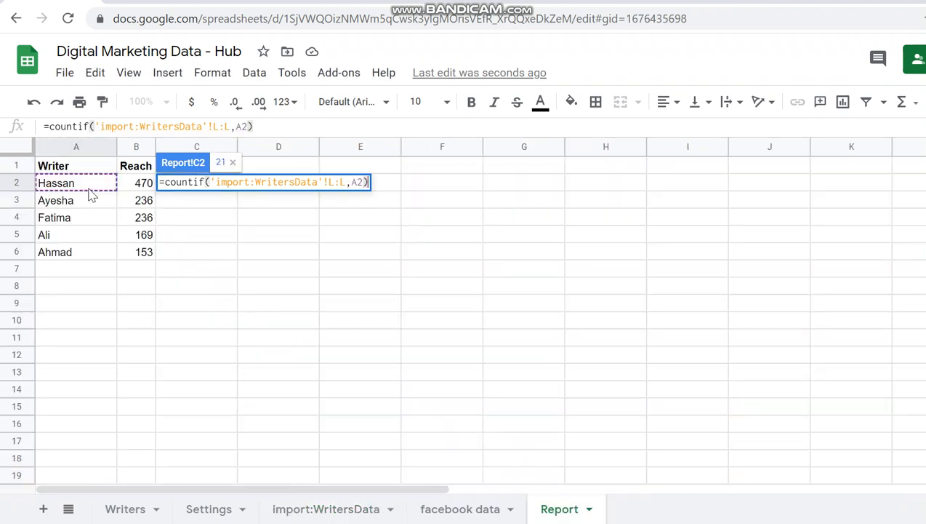
key("Return")
key("Up")
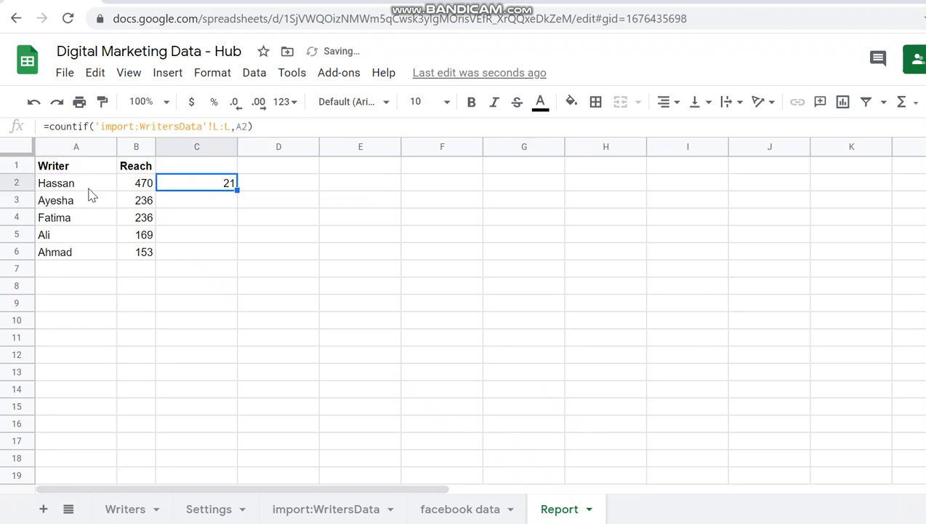
Fill the COUNTIF formula from C2 down to C6 for the remaining writers.
key("shift+Down")
key("shift+Down")
key("shift+Down")
key("shift+Down")
key("ctrl+d")
Enter the bold header "Total Posts" in C1 and widen column B.
key("Up")
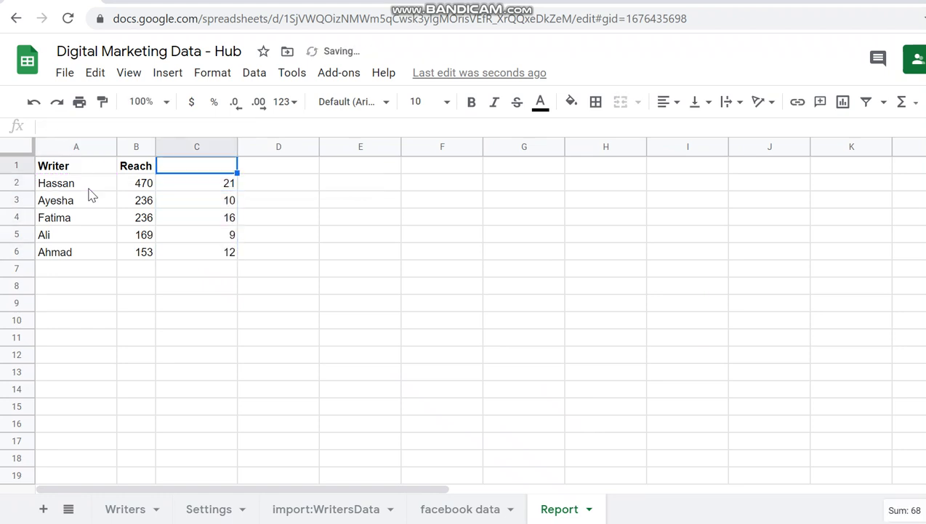
type("Total")
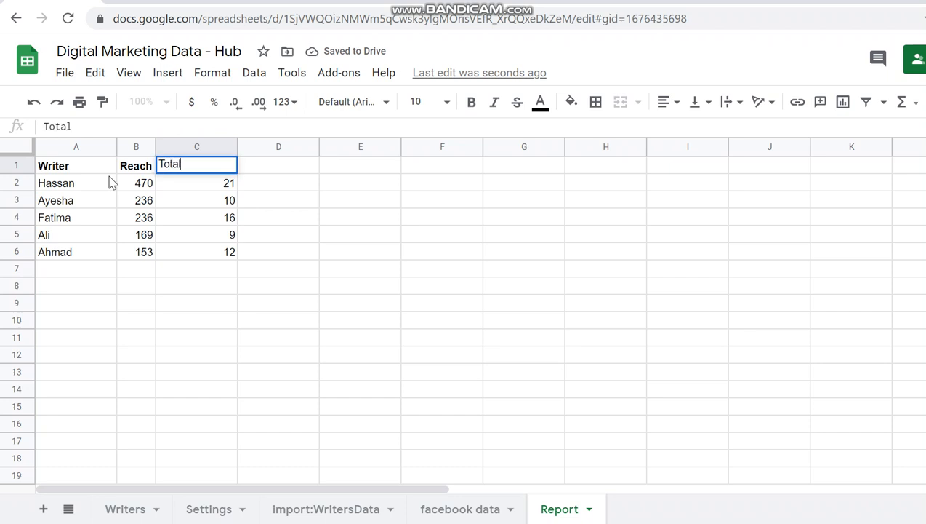
type(" Posts")
key("Return")
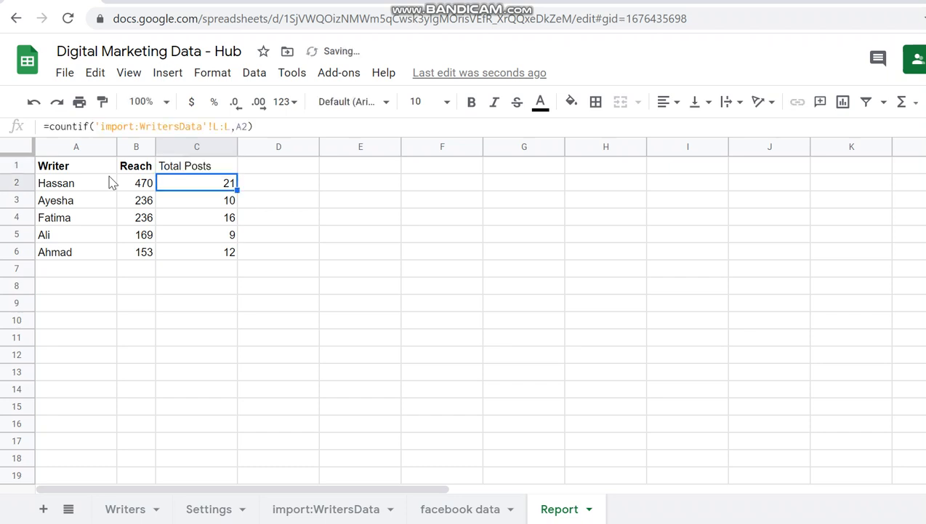
key("Up")
key("ctrl+b")
key("Down")
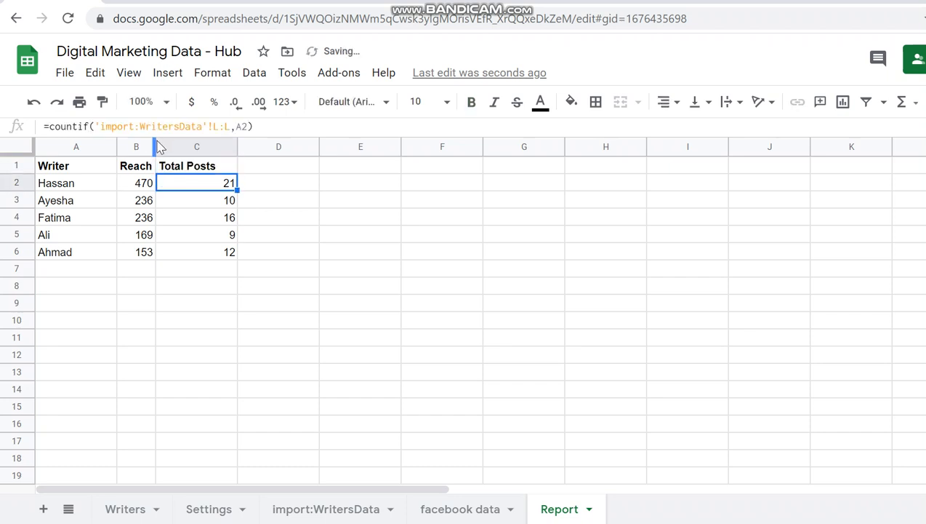
left_click_drag(155, 146, 184, 146)
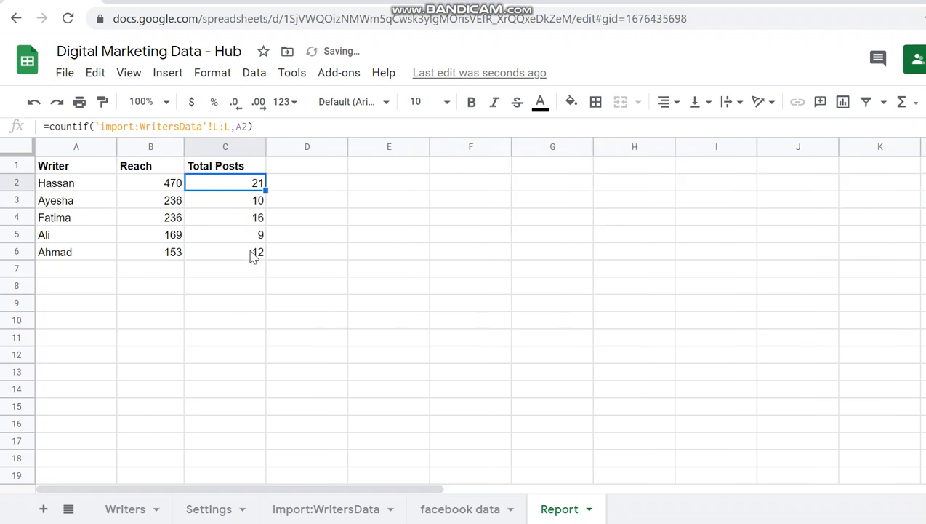
Compare the Total Posts formulas with the Deliverable, Platform and First 25 Characters entries in import:WritersData.
left_click(254, 255)
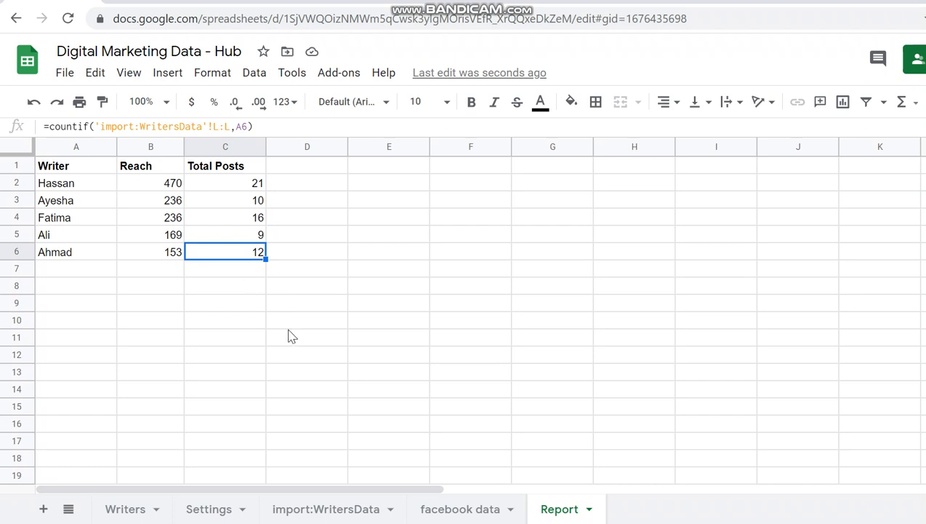
left_click(342, 509)
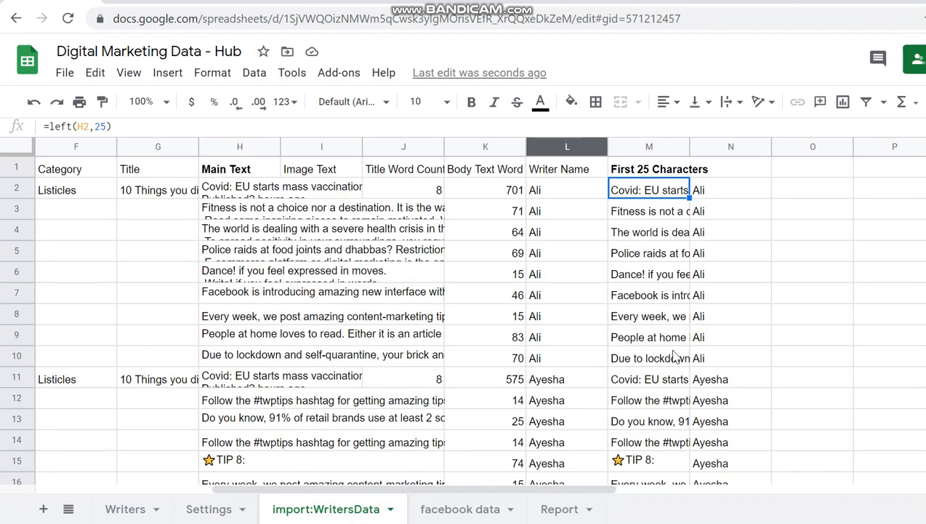
left_click_drag(653, 211, 662, 356)
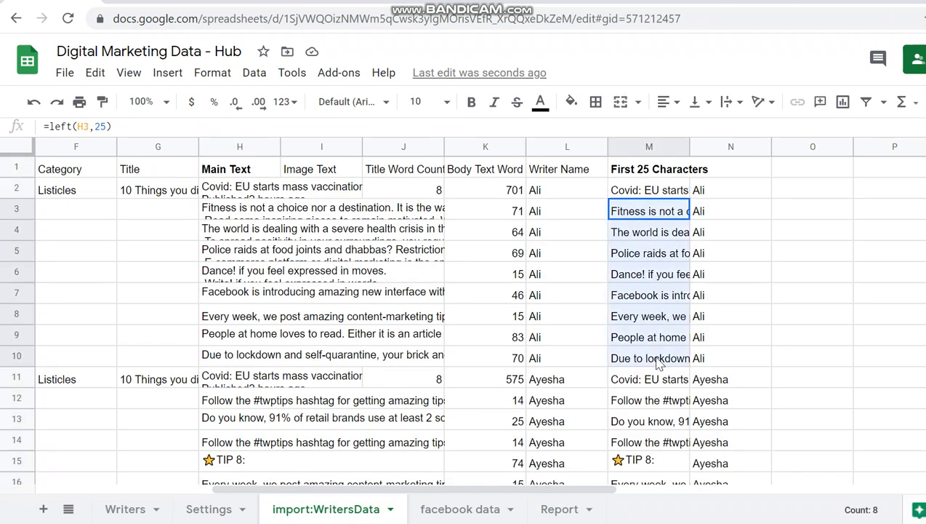
left_click_drag(604, 485, 434, 486)
left_click_drag(411, 191, 405, 388)
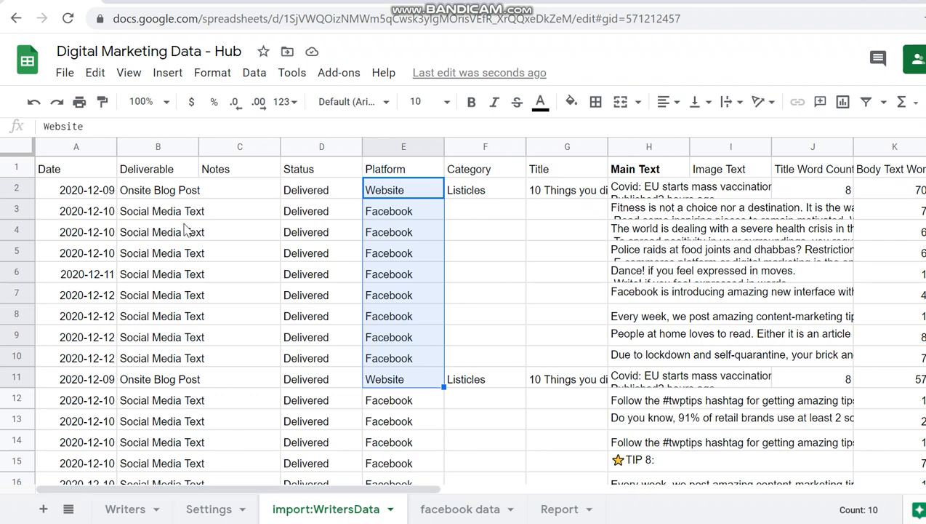
left_click_drag(183, 211, 175, 373)
left_click(176, 367)
left_click_drag(383, 231, 386, 359)
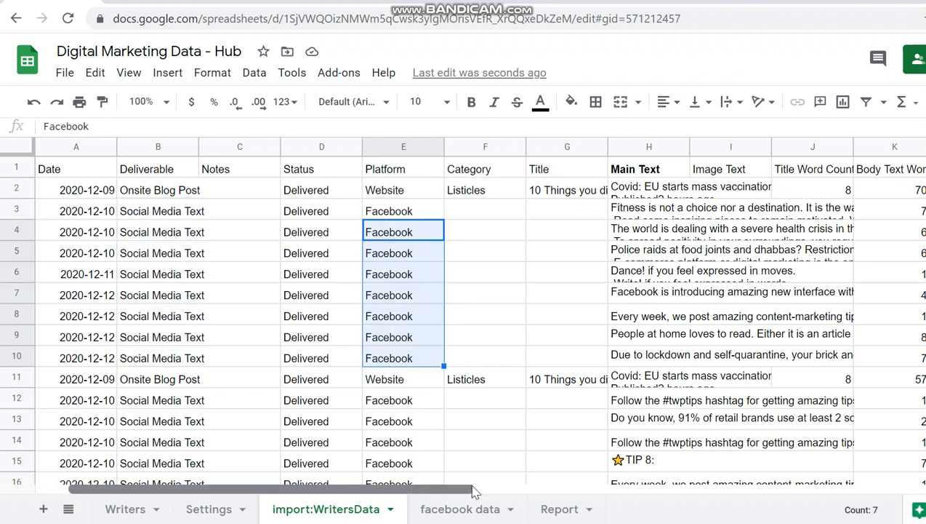
left_click_drag(414, 491, 620, 494)
left_click(680, 280)
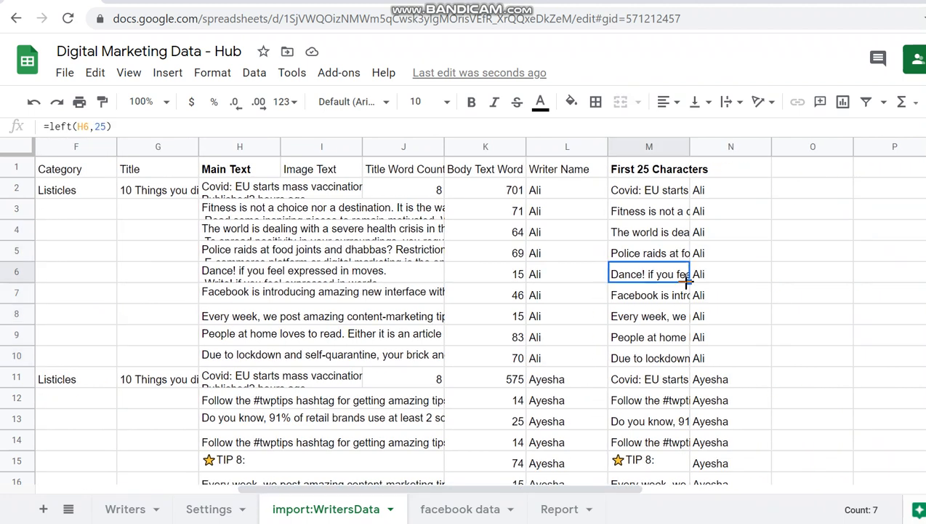
left_click(556, 509)
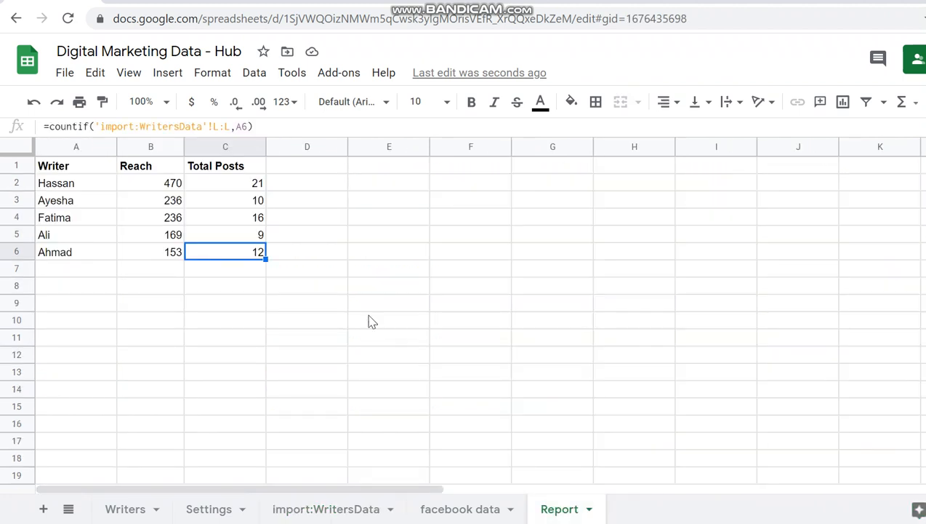
left_click(243, 187)
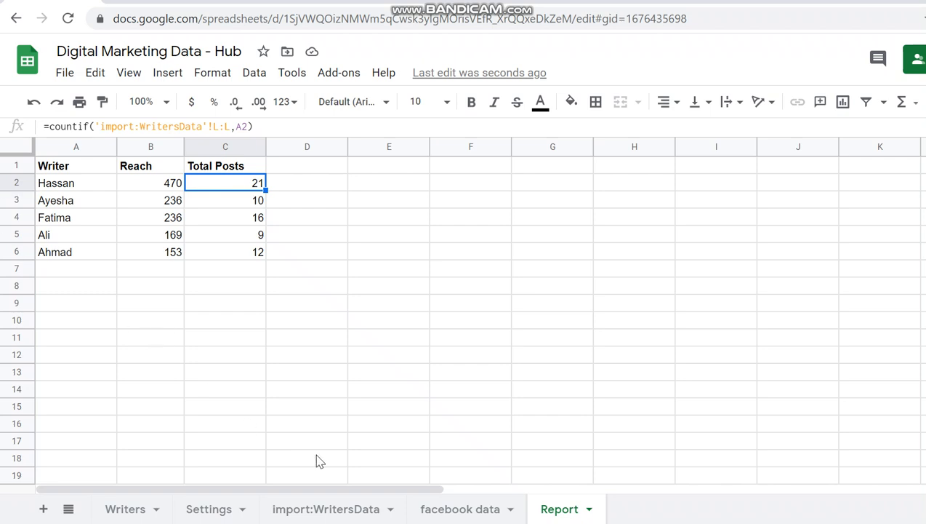
Add a new sheet and name it "Facebook Writers".
left_click(44, 509)
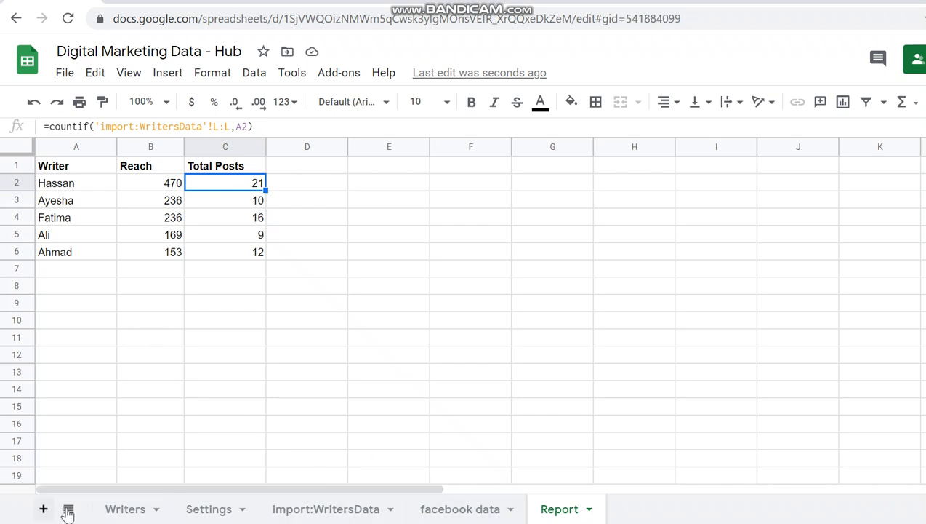
double_click(638, 509)
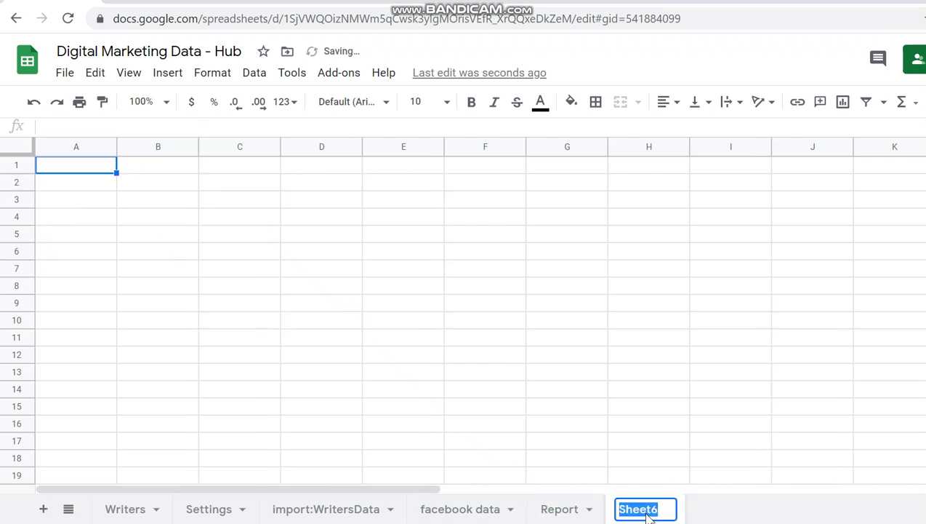
type("Facebook ")
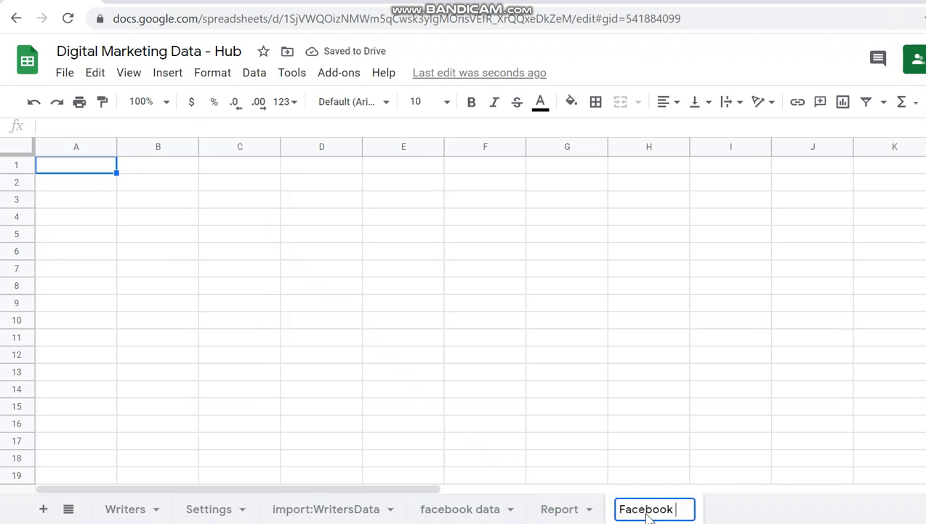
type("Writers")
key("Return")
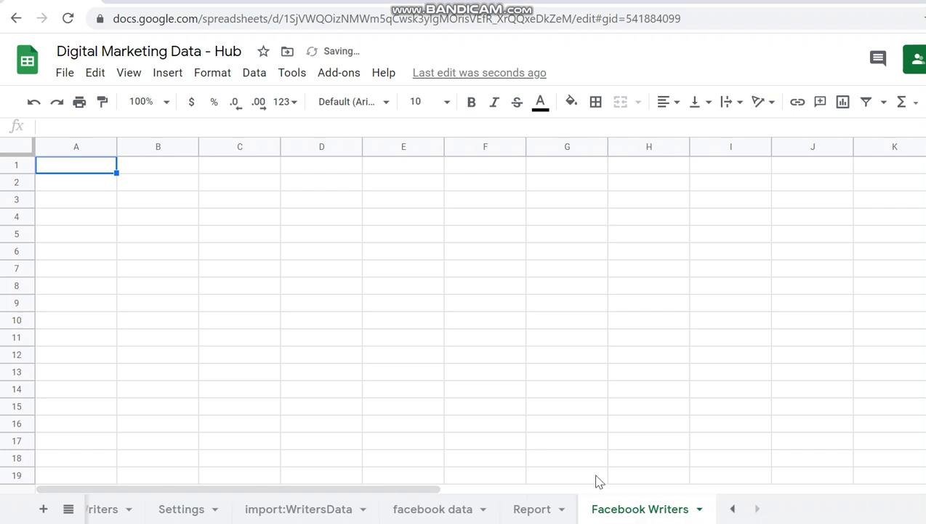
Begin a QUERY formula in A1 of Facebook Writers with columns E to L of import:WritersData as its data range.
type("=query(")
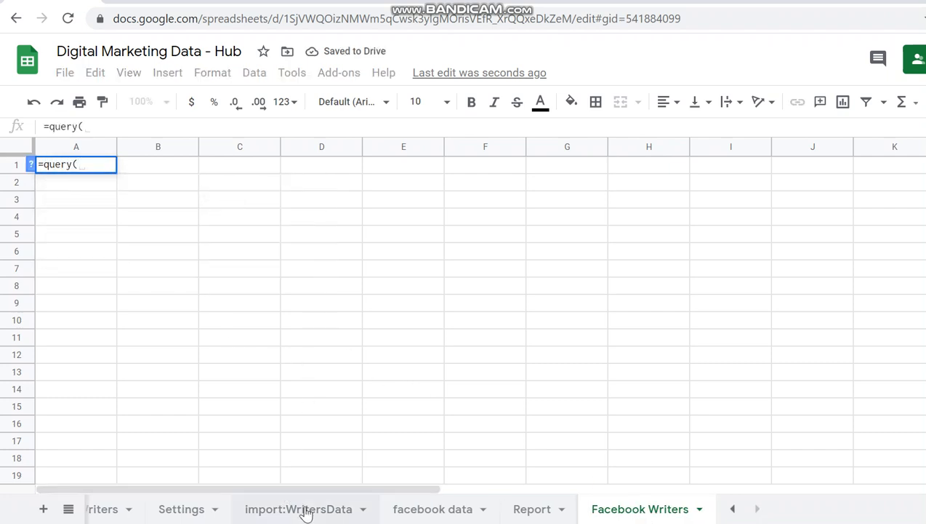
left_click(337, 515)
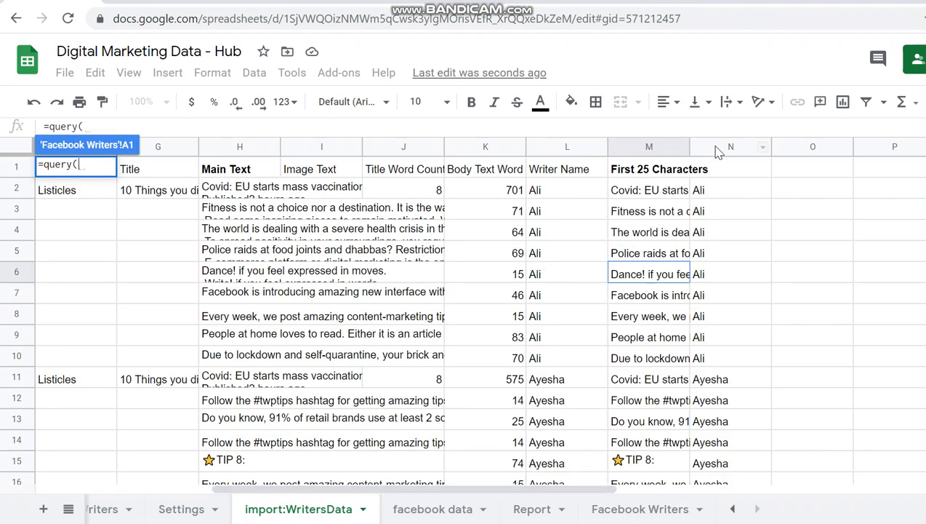
left_click_drag(705, 146, 7, 163)
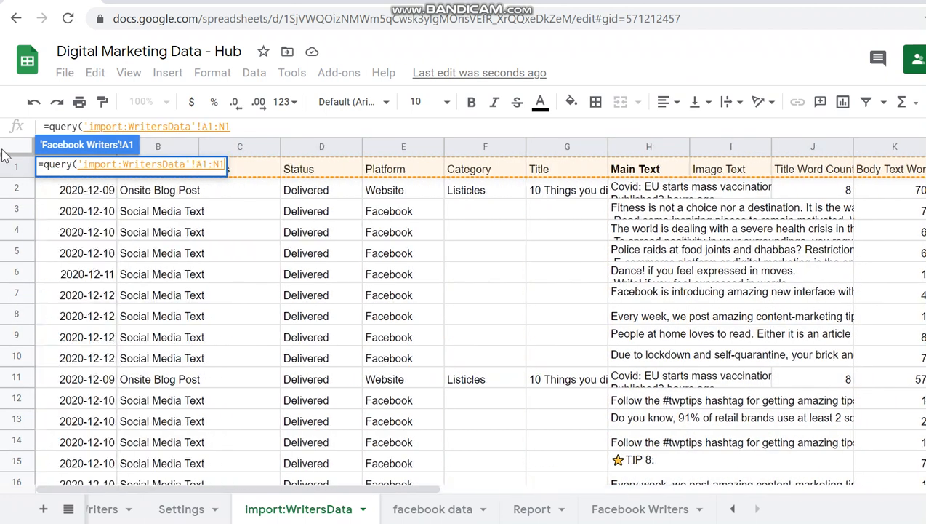
left_click(396, 147)
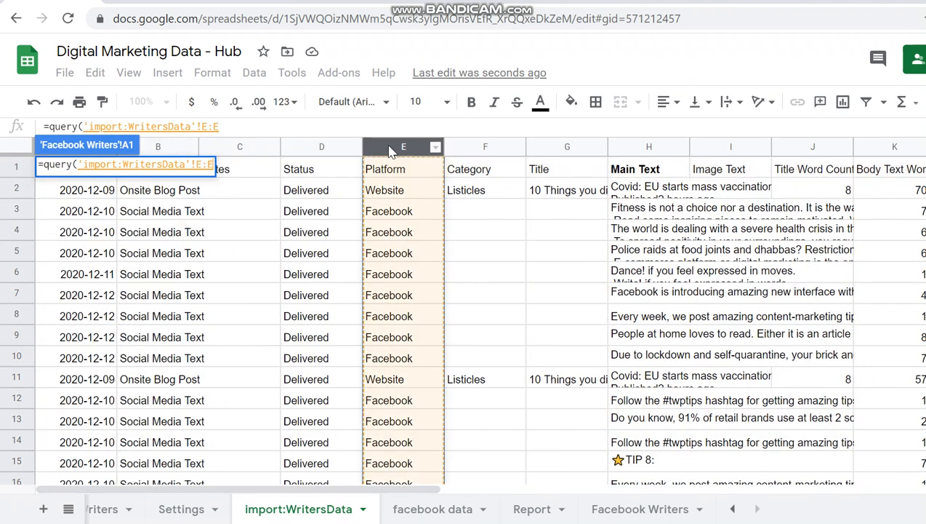
key("shift+Right")
key("shift+Right")
key("shift+Right")
key("shift+Right")
key("shift+Right")
key("shift+Right")
key("shift+Right")
Finish the A1 query with "select E,L" to pull the platform and writer name columns.
type(",\"select E,")
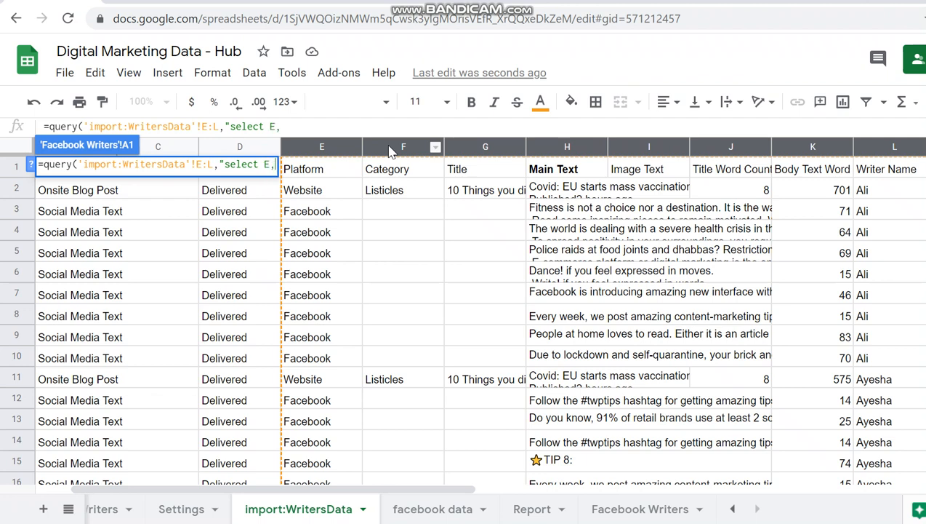
type("L\")")
key("Return")
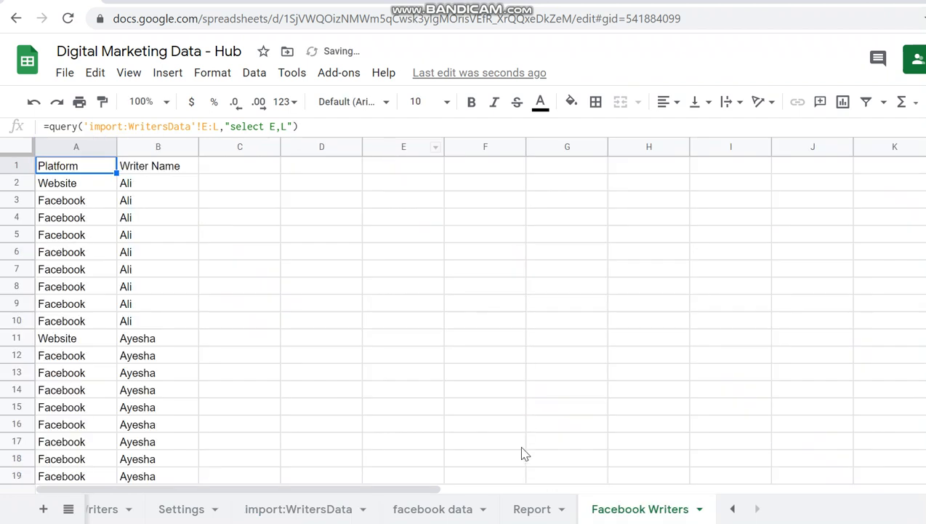
Replace the Total Posts formula in C2 of the Report sheet with =countif('Facebook Writers'!B:B,A2).
left_click(529, 514)
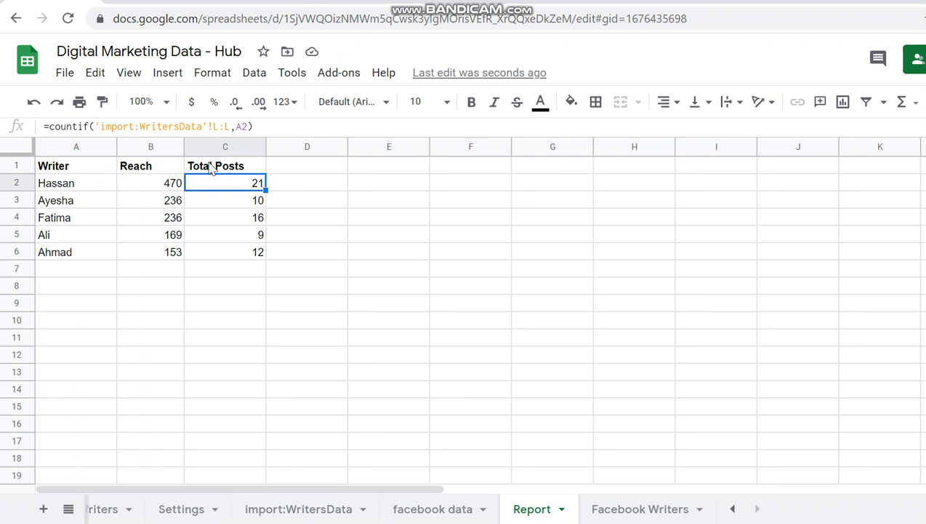
type("=vlookup")
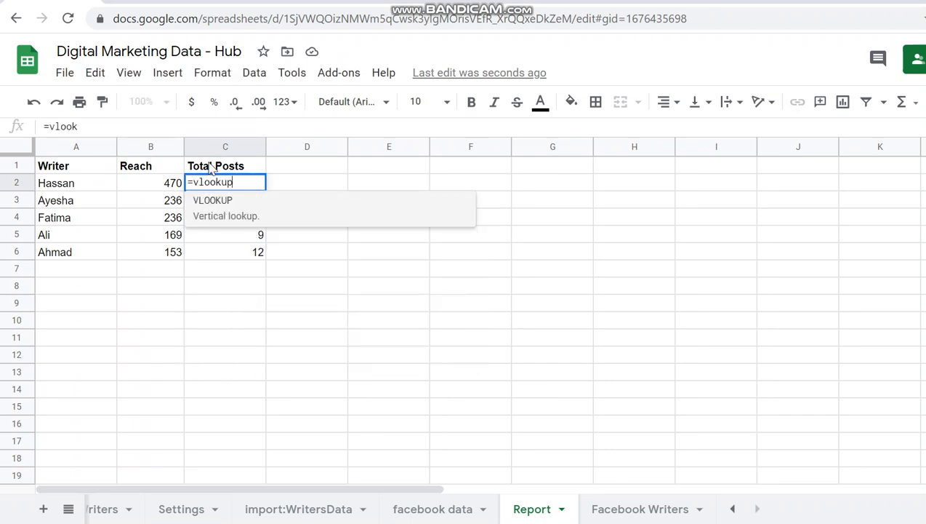
key("Escape")
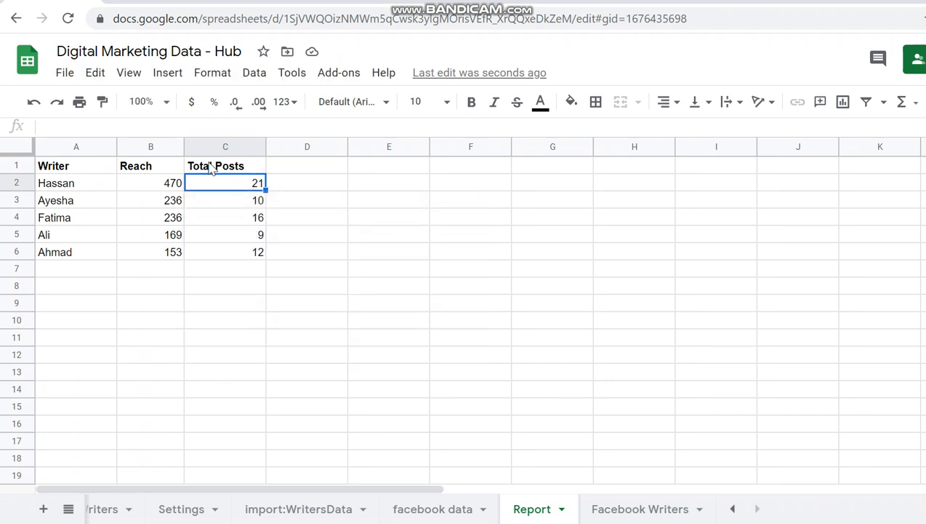
type("=countif(")
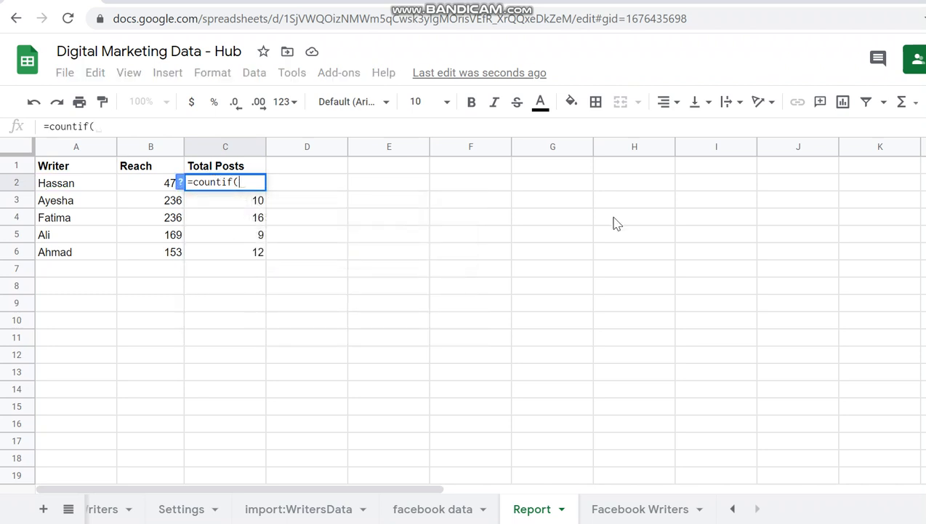
left_click(621, 516)
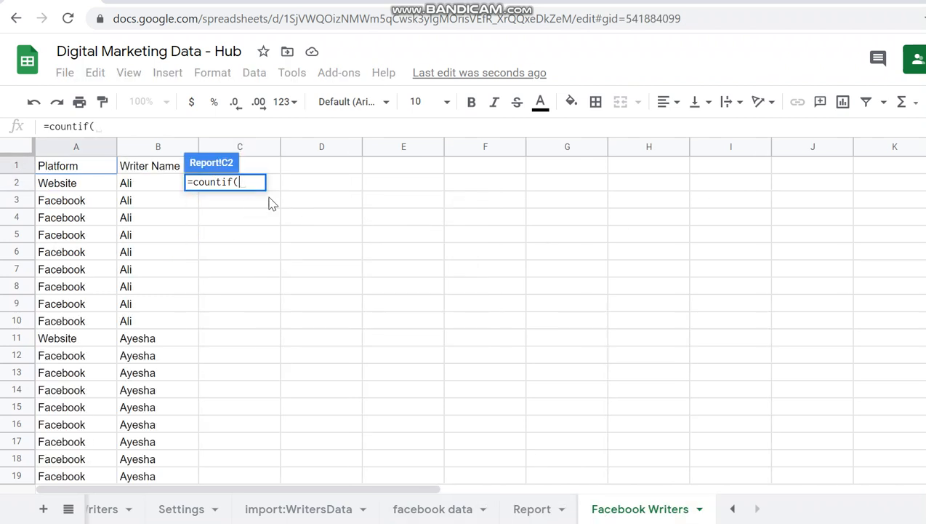
left_click(158, 151)
type(",")
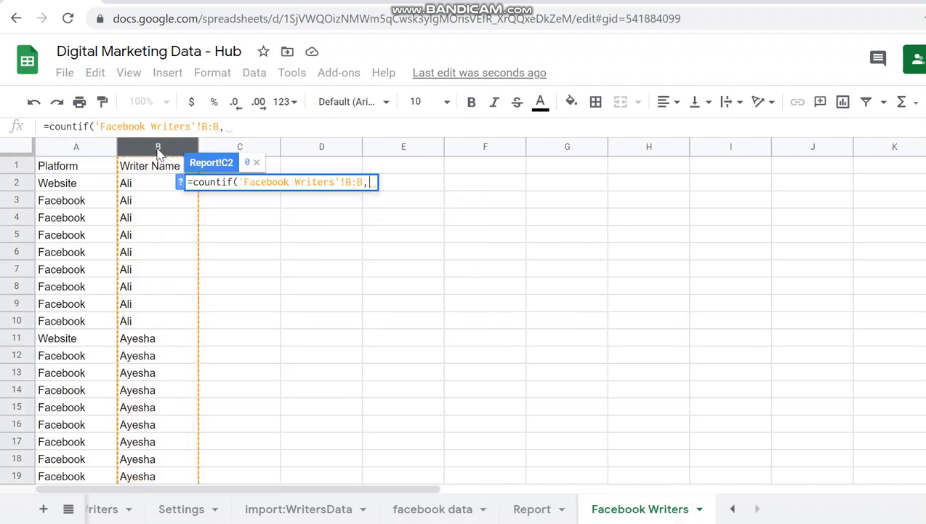
left_click(516, 508)
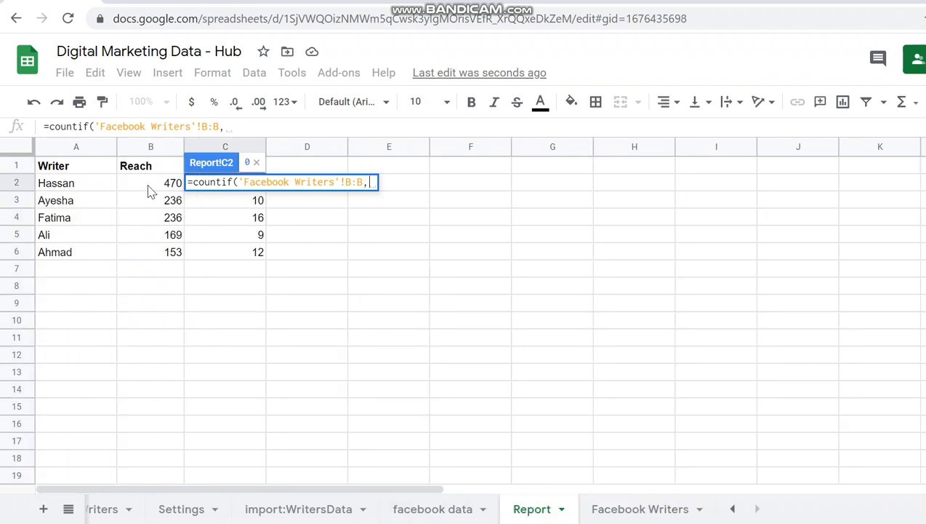
left_click(99, 185)
type(")")
key("Return")
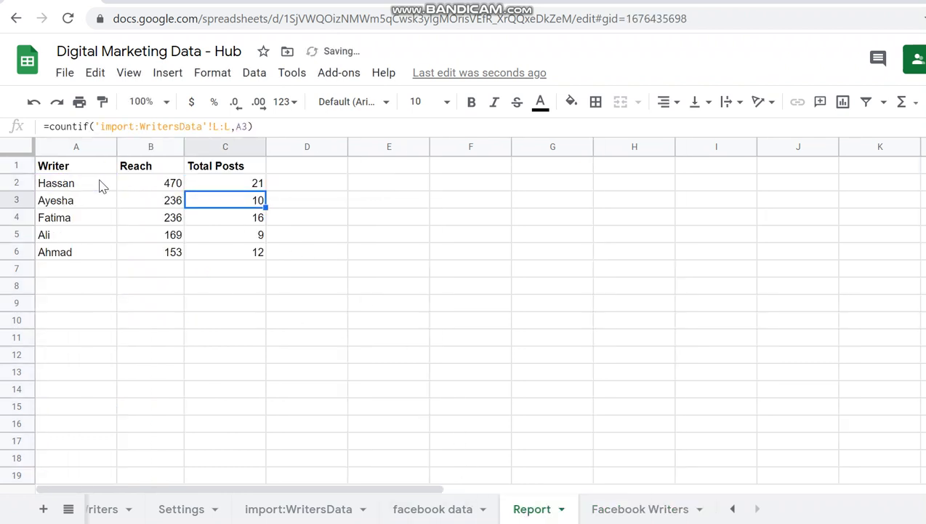
Fill the new COUNTIF formula from C2 down through C6 for the remaining writers.
key("Up")
key("shift+Down")
key("shift+Down")
key("shift+Down")
key("shift+Down")
key("ctrl+d")
key("Down")
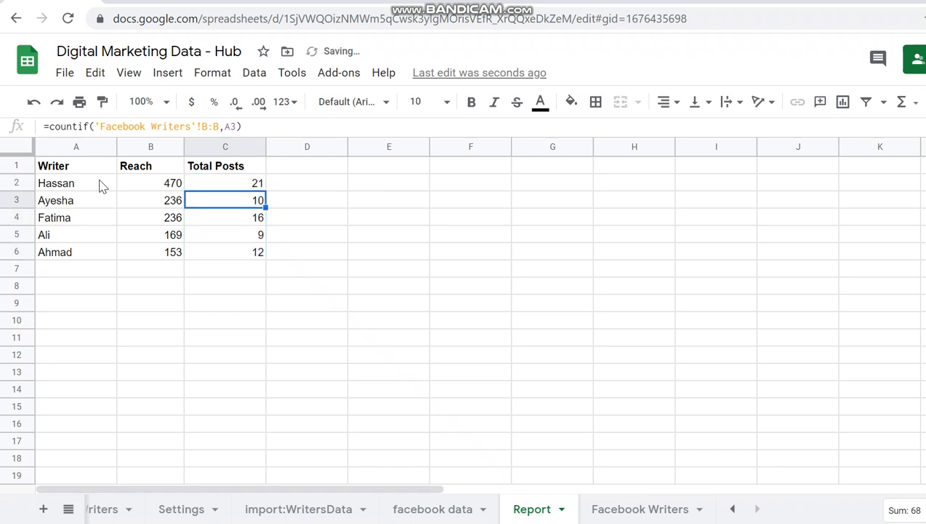
key("Up")
Add the condition where E='Facebook' to the A1 query in Facebook Writers, and return to the Report sheet.
left_click(654, 516)
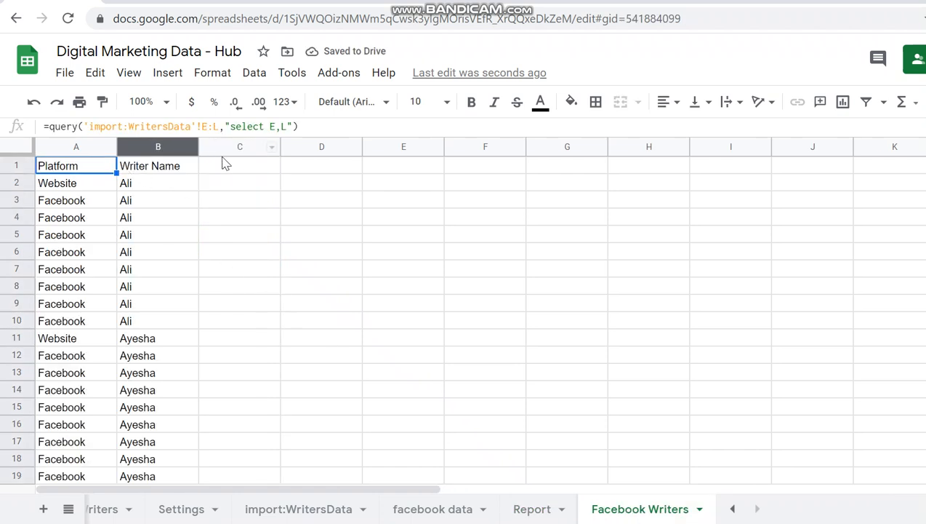
left_click(288, 127)
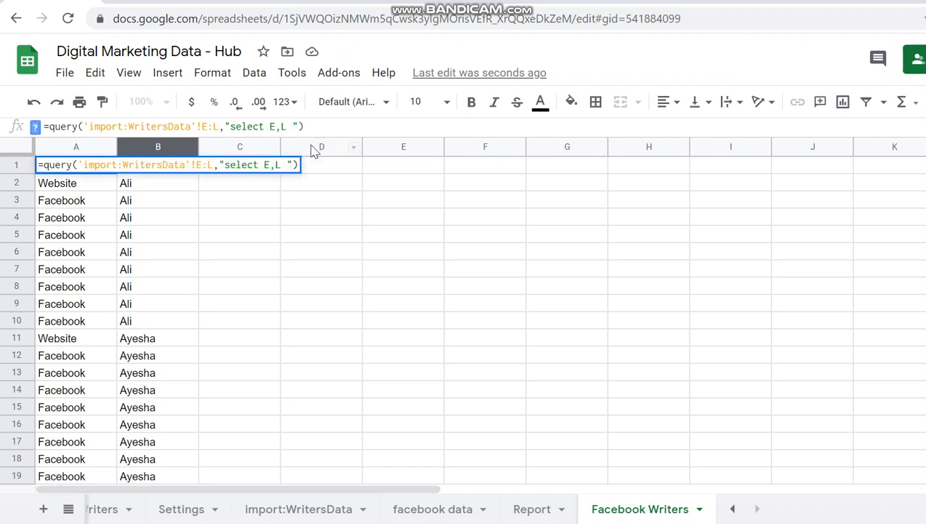
type("where ")
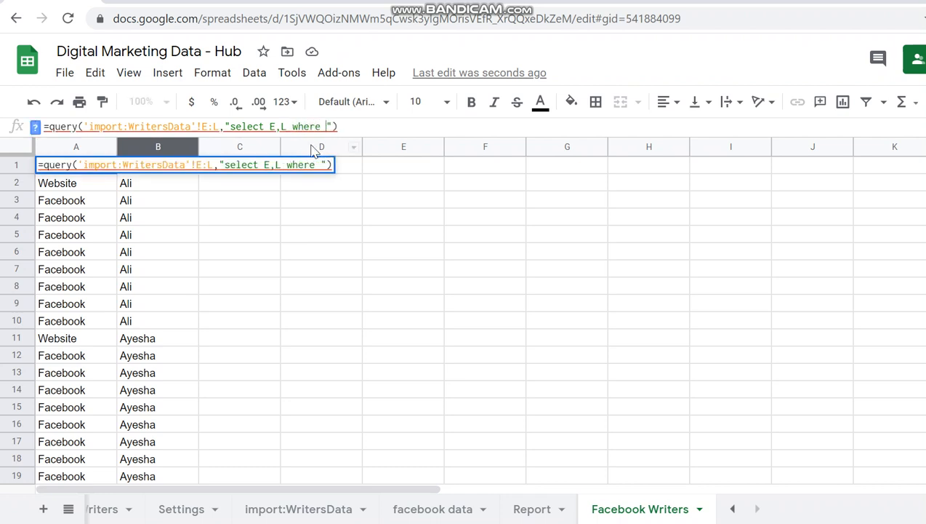
type("E='F")
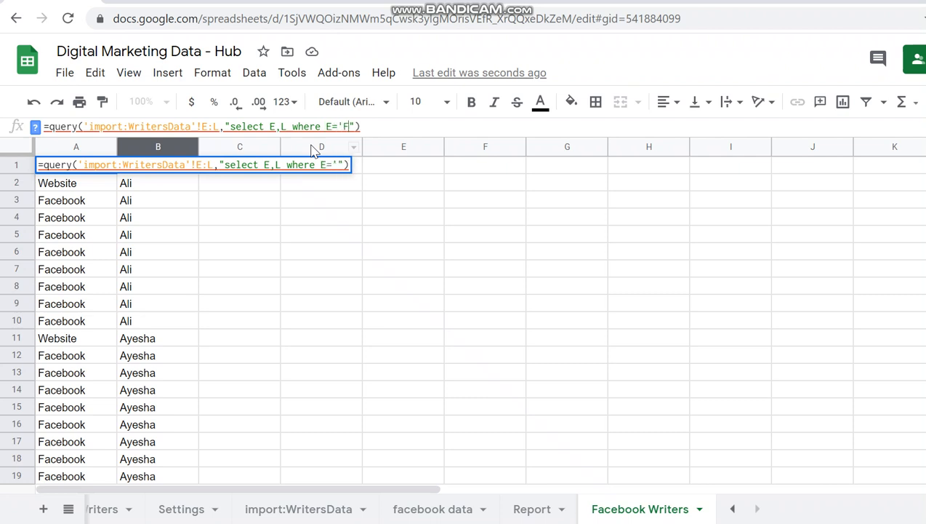
type("acebook'")
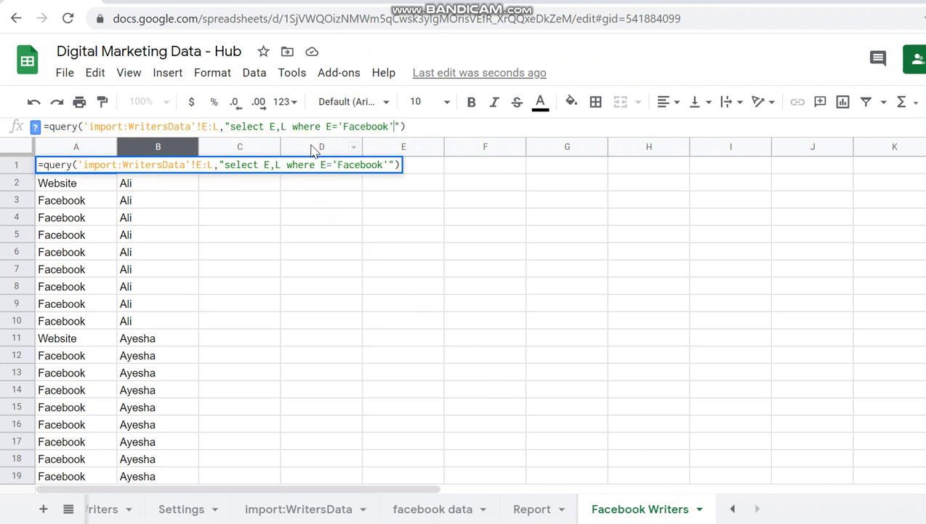
key("Return")
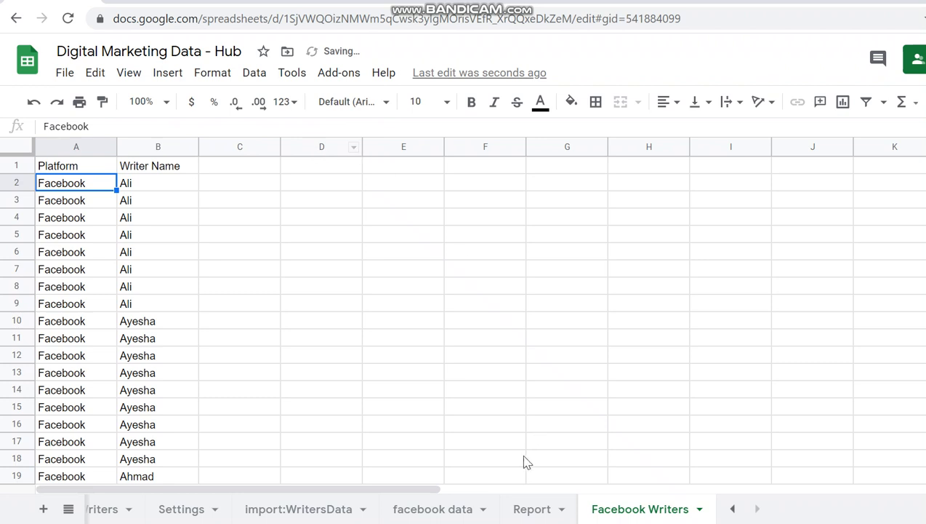
left_click(69, 170)
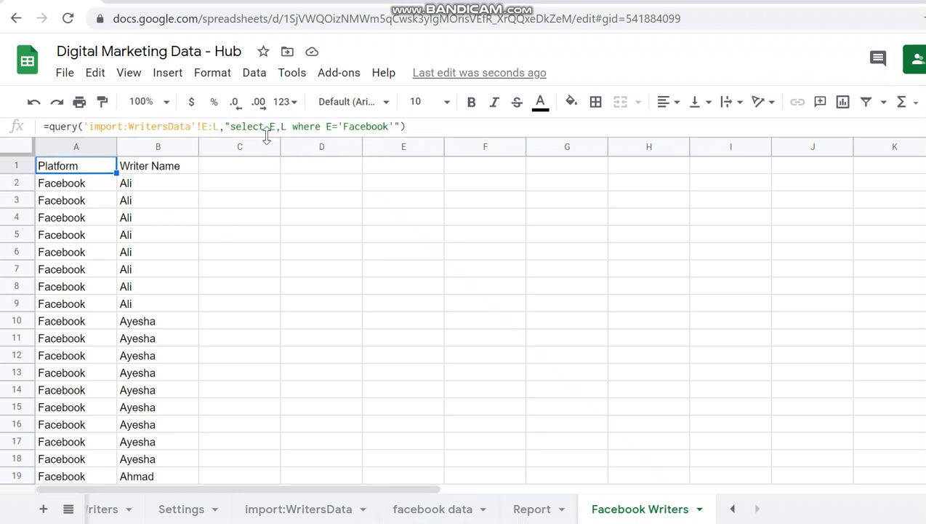
key("ctrl+shift+Page_Up")
left_click(301, 207)
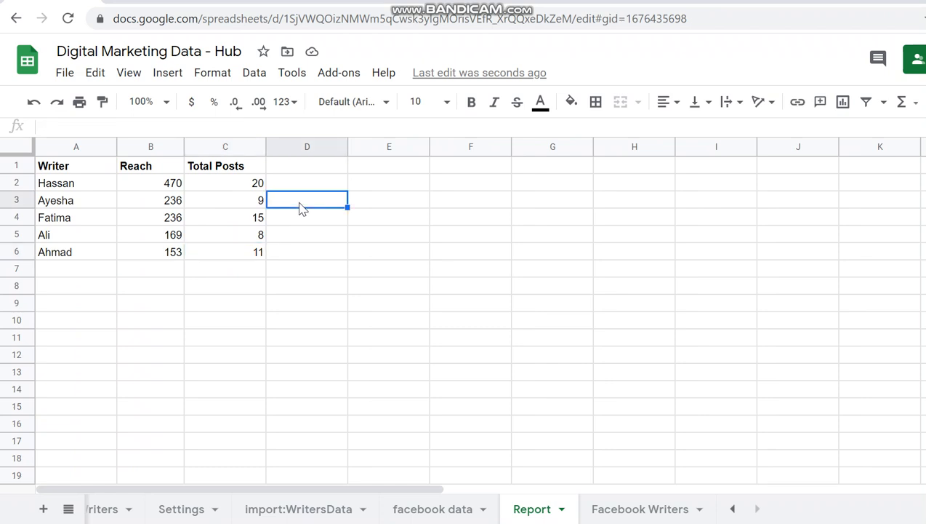